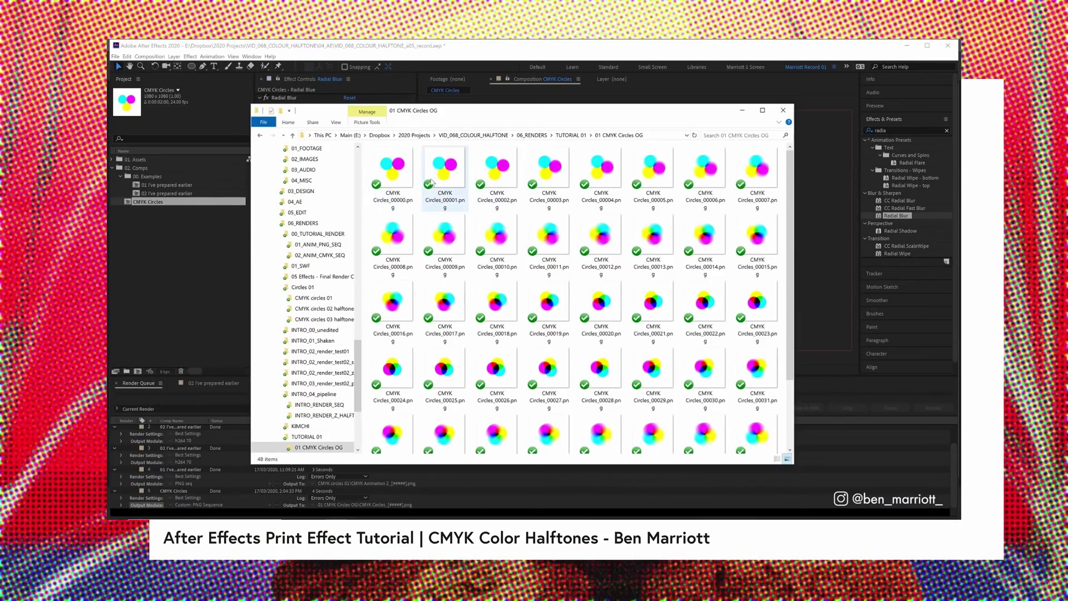
Scroll through the CMYK circles renders in Explorer and select one of the frames
{"action": "scroll", "coordinate": [445, 250], "scroll_direction": "down", "scroll_amount": 2}
{"action": "left_click", "coordinate": [497, 351]}
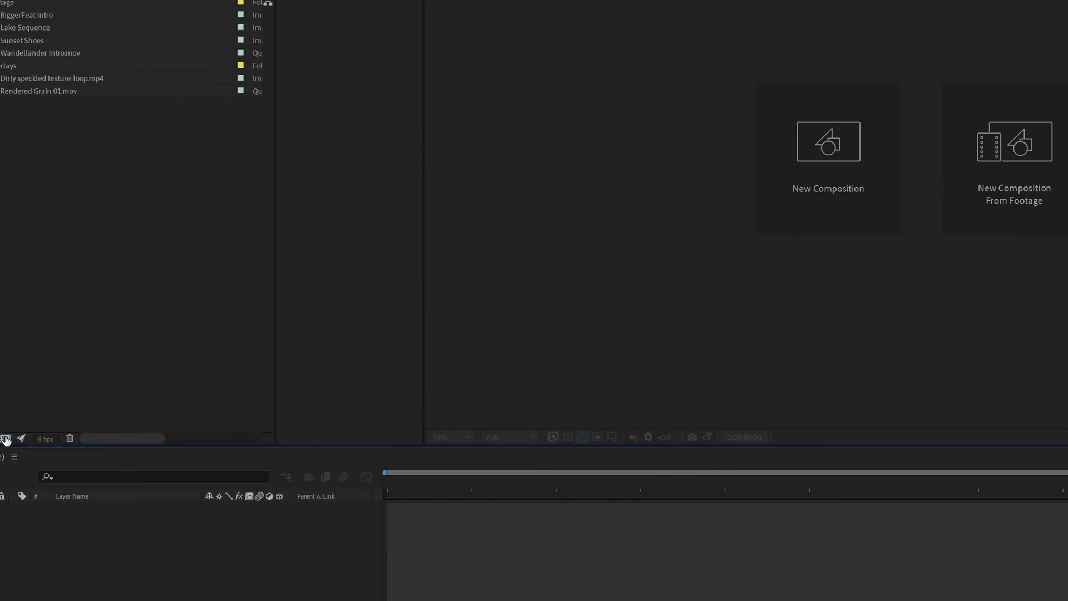
Make a new composition from the HD 1920x1080 preset at 23.976 fps, named CMYK Half Tone Tutorial
{"action": "left_click", "coordinate": [5, 439]}
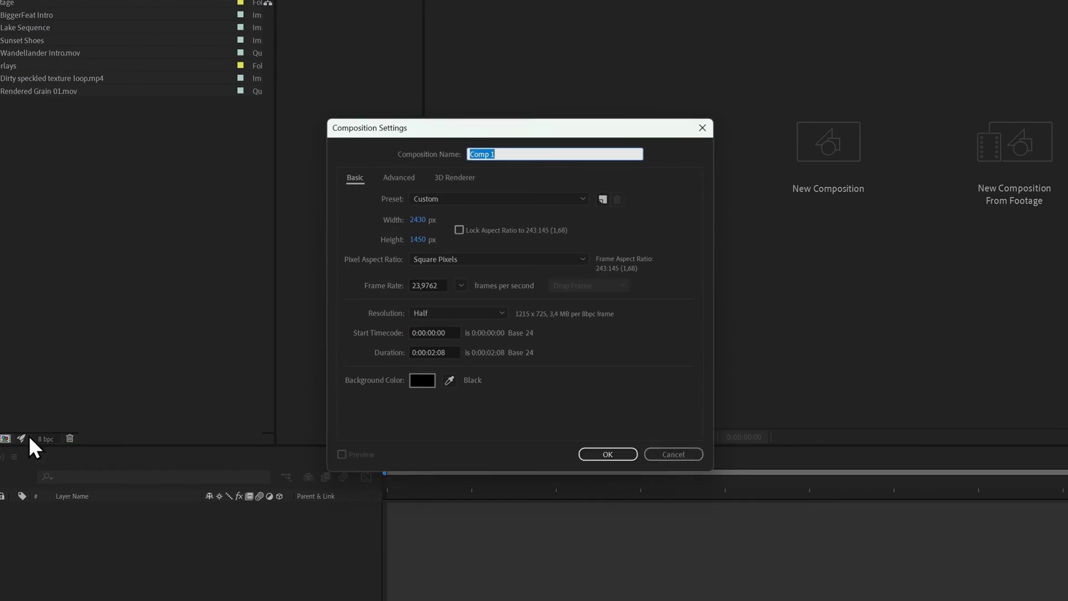
{"action": "left_click", "coordinate": [429, 198]}
{"action": "left_click", "coordinate": [464, 229]}
{"action": "left_click", "coordinate": [461, 285]}
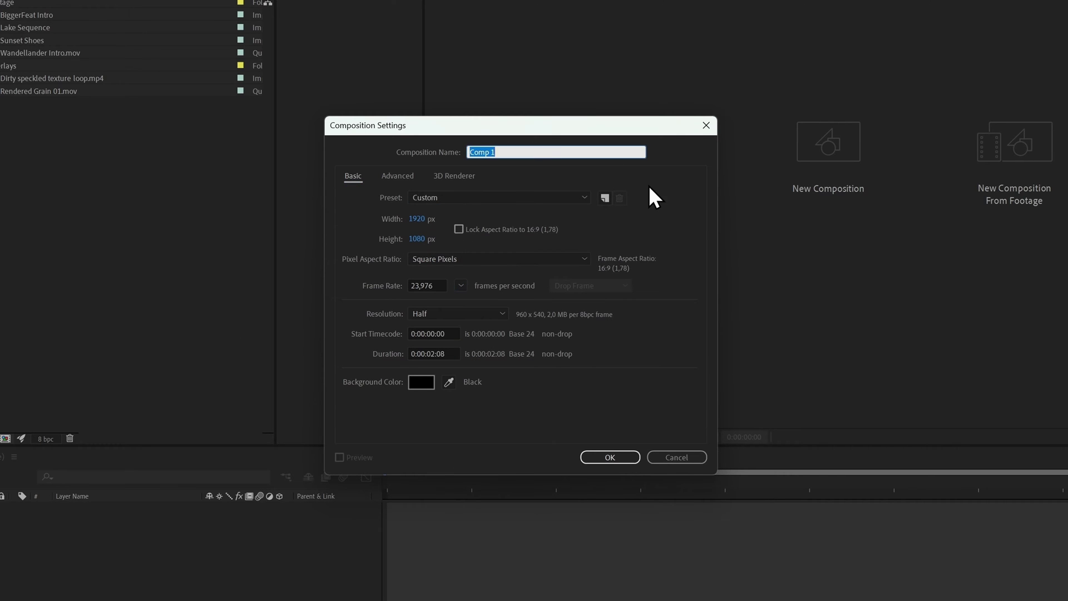
{"action": "type", "text": "CMY"}
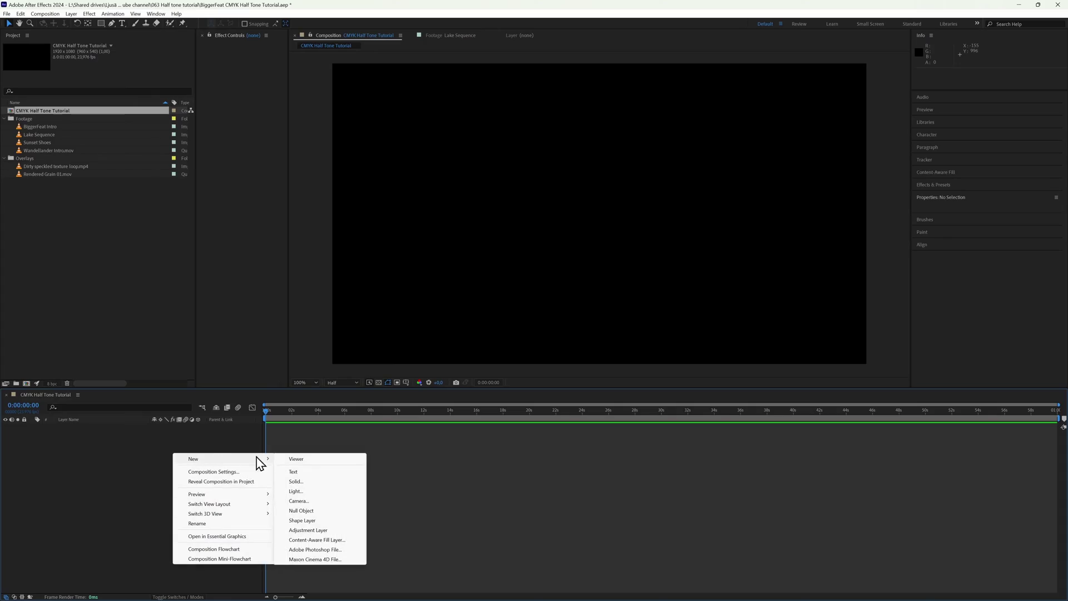
Create a new solid layer coloured white in the composition
{"action": "left_click", "coordinate": [314, 480]}
{"action": "left_click", "coordinate": [529, 346]}
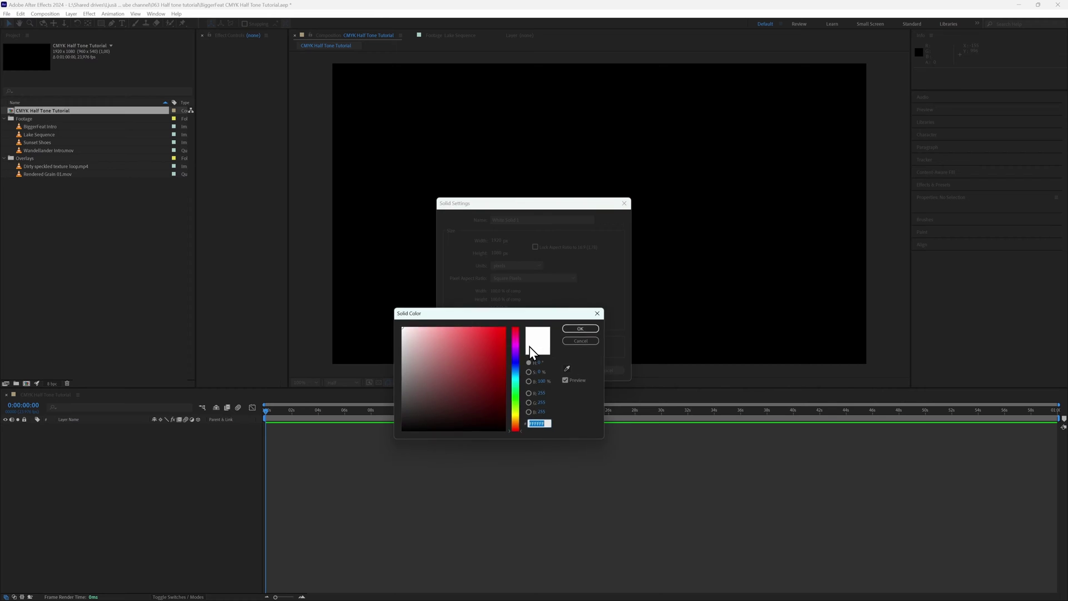
{"action": "left_click", "coordinate": [594, 327]}
{"action": "left_click", "coordinate": [565, 370]}
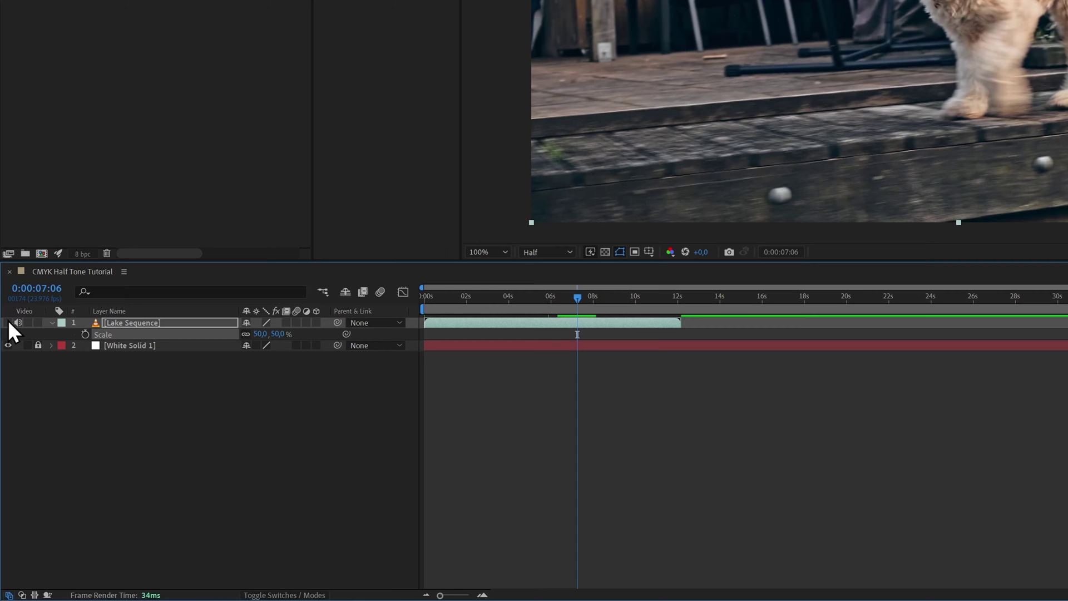
Hide Lake Sequence and draw a small black-filled ellipse at the composition centre
{"action": "left_click", "coordinate": [8, 322]}
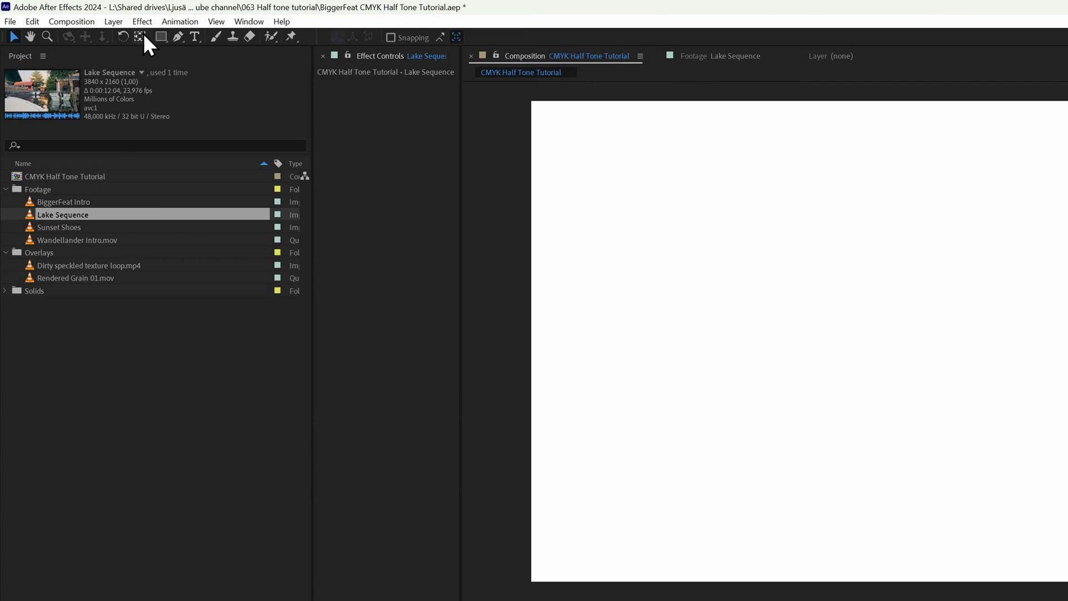
{"action": "left_click_drag", "start_coordinate": [161, 36], "coordinate": [260, 62]}
{"action": "left_click", "coordinate": [398, 36]}
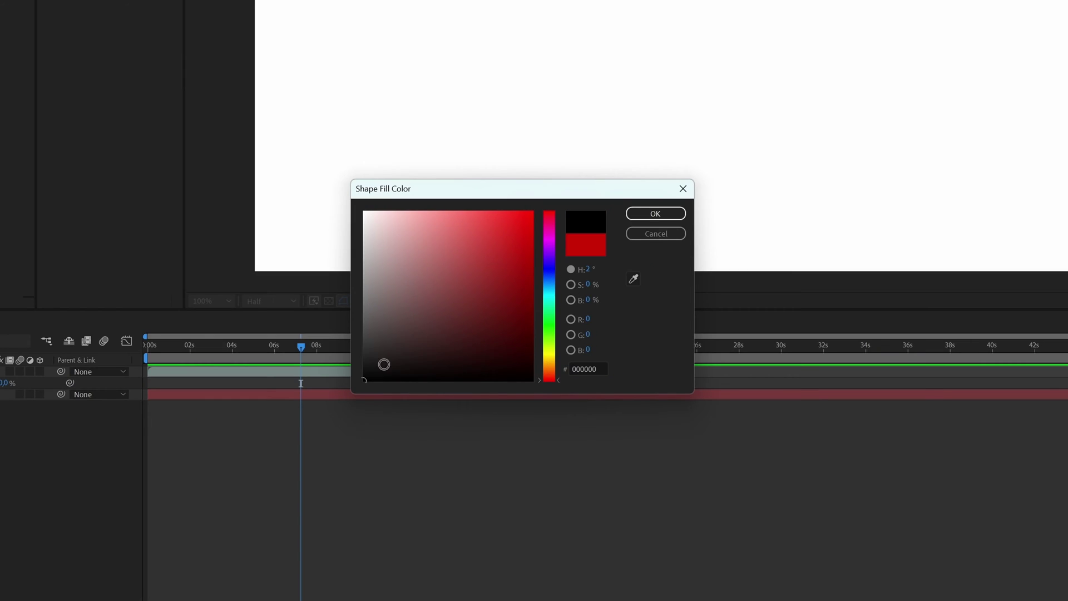
{"action": "left_click", "coordinate": [655, 214]}
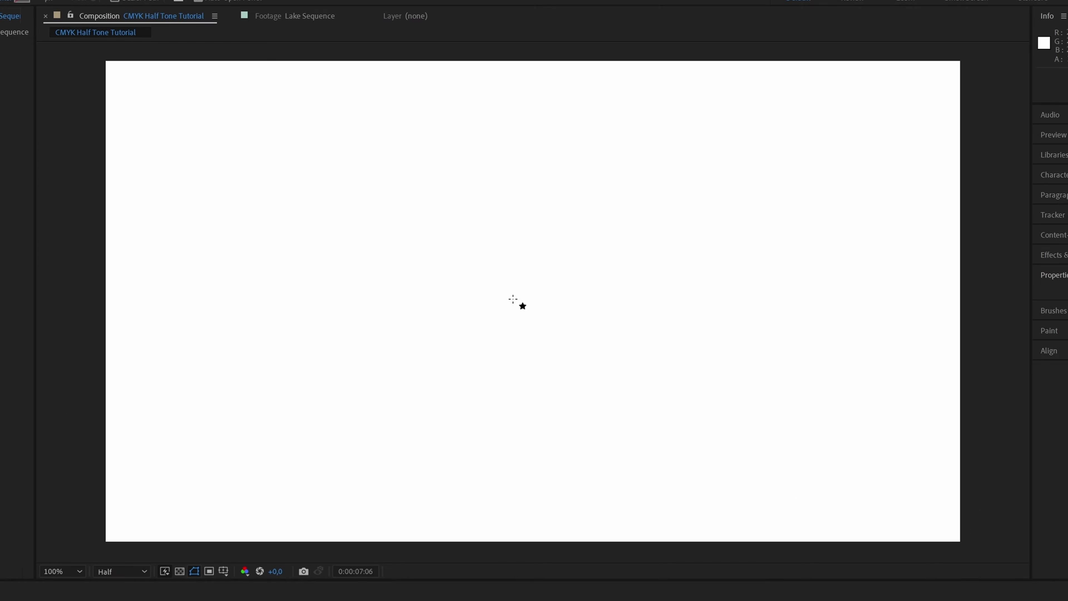
{"action": "left_click_drag", "start_coordinate": [504, 296], "coordinate": [524, 315]}
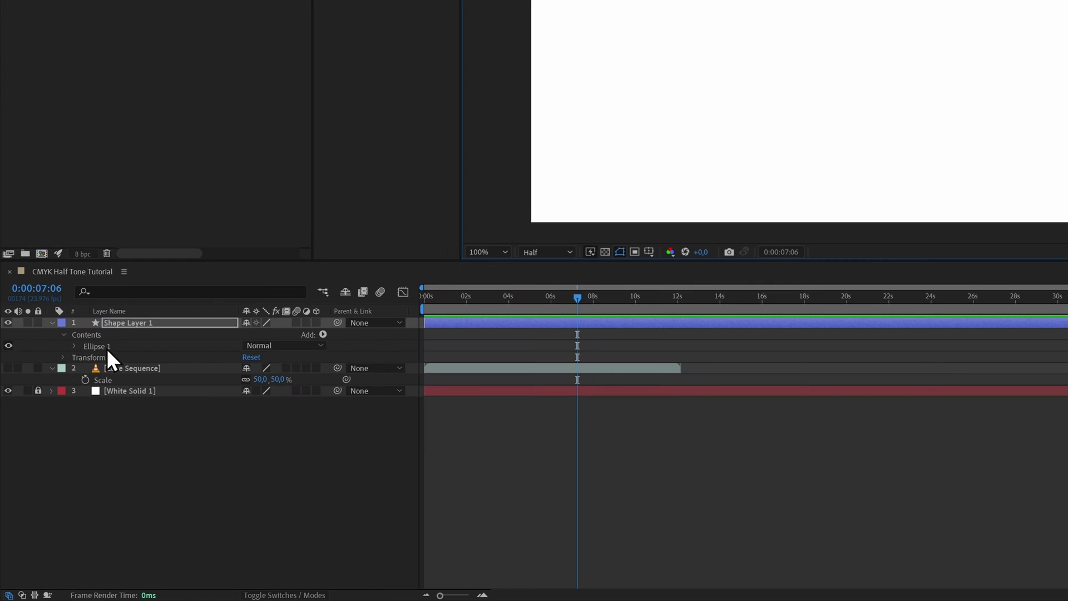
Set the ellipse path size to 1 pixel
{"action": "left_click", "coordinate": [74, 345]}
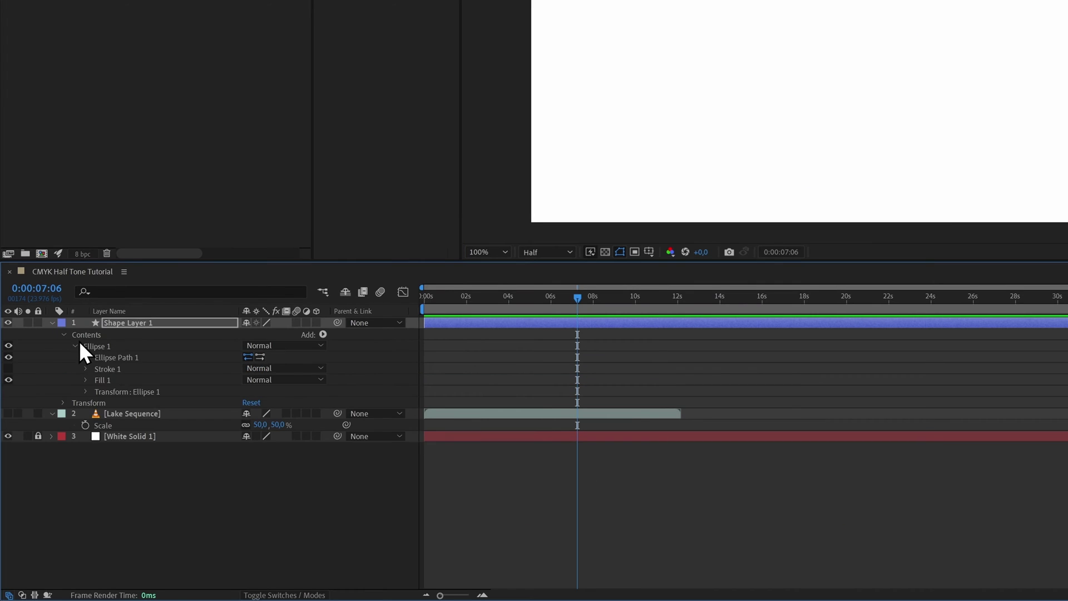
{"action": "left_click", "coordinate": [84, 357]}
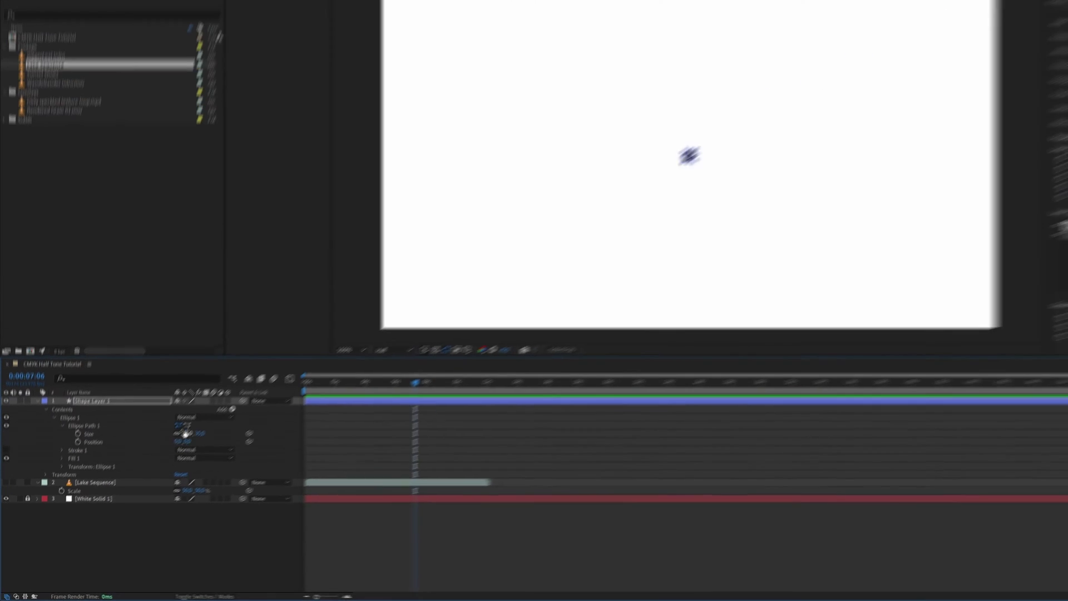
{"action": "left_click", "coordinate": [259, 367]}
{"action": "type", "text": "1"}
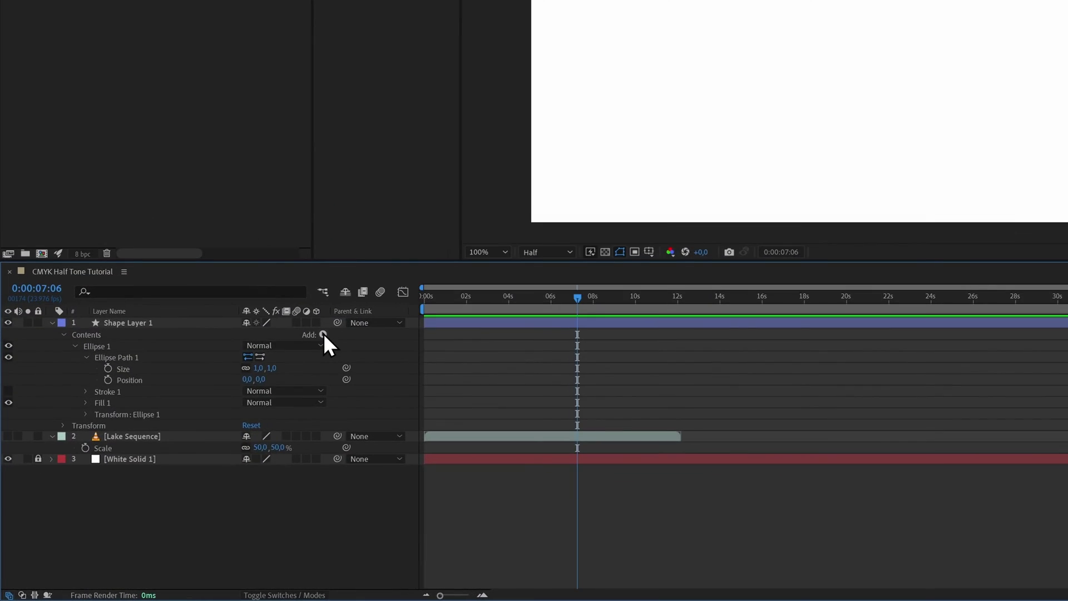
Add a Repeater with 240 copies, offset -120 and 10-pixel horizontal position spacing
{"action": "left_click", "coordinate": [203, 434]}
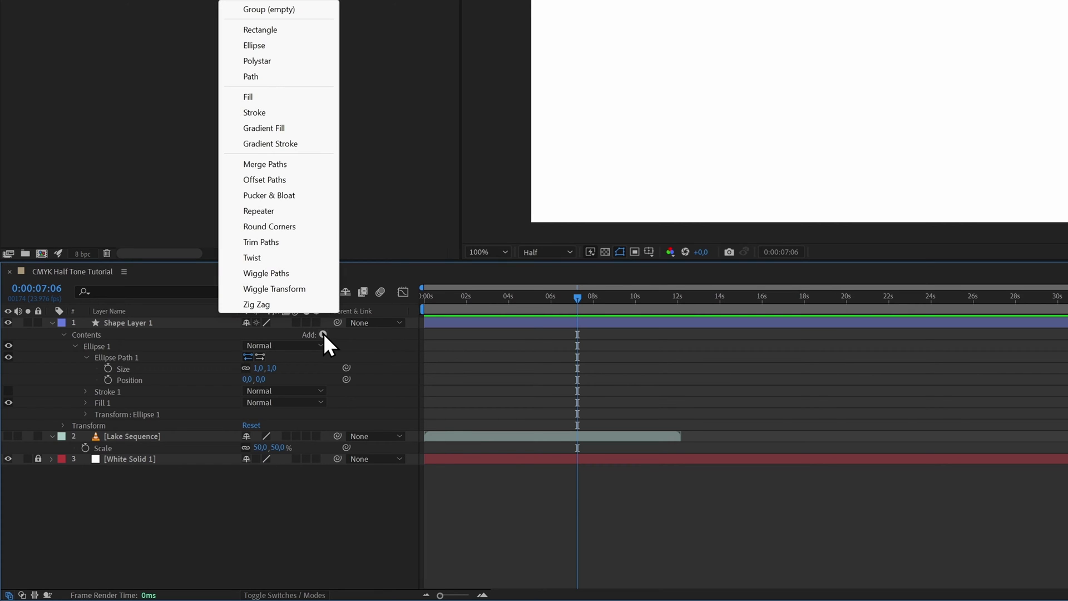
{"action": "left_click", "coordinate": [269, 214]}
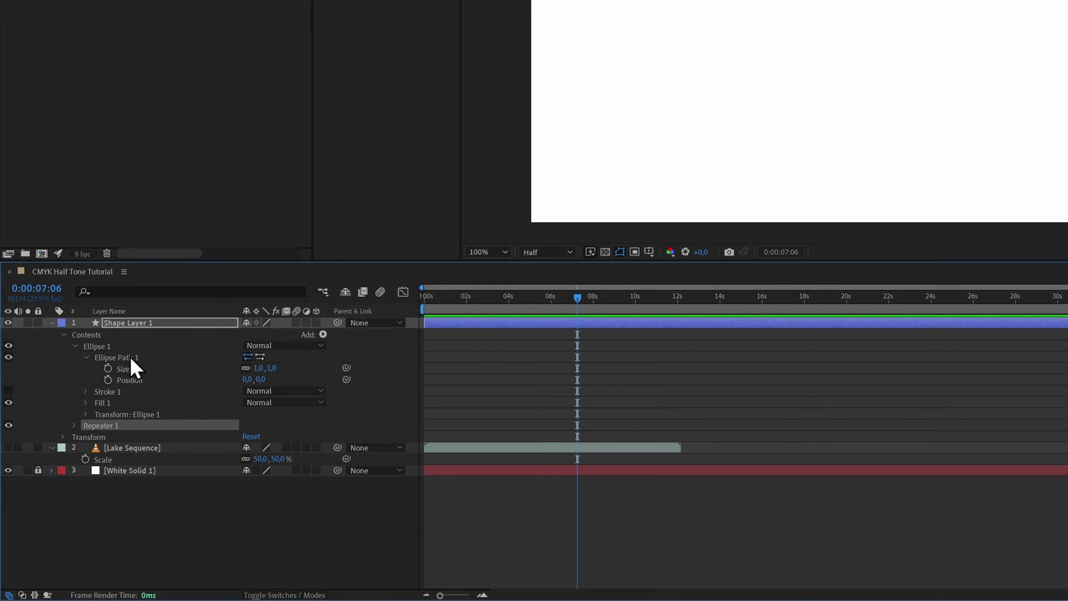
{"action": "left_click", "coordinate": [74, 425]}
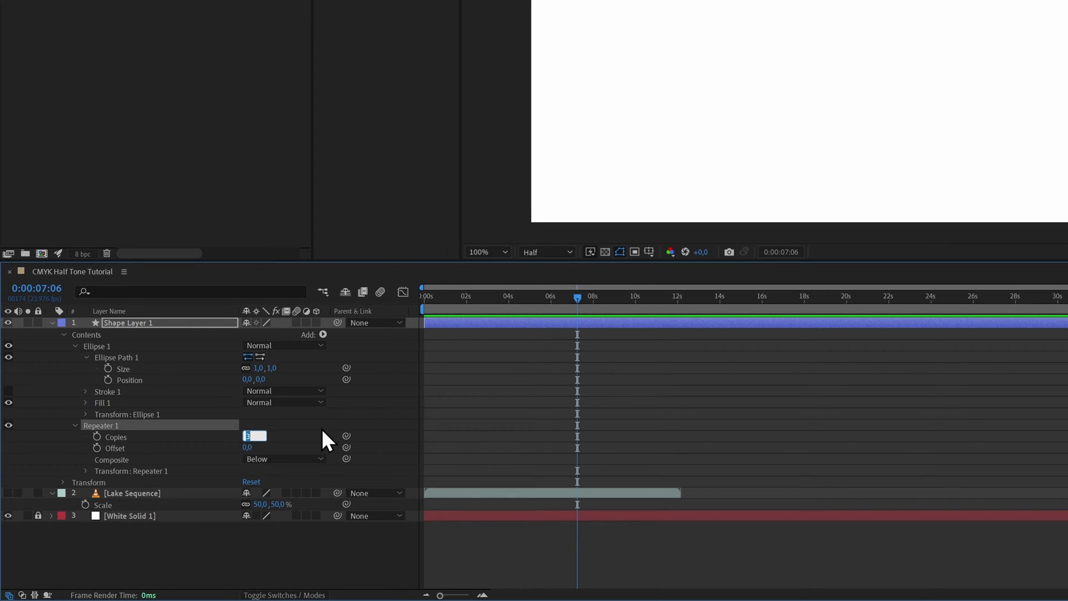
{"action": "type", "text": "240"}
{"action": "key", "text": "Tab"}
{"action": "type", "text": "-"}
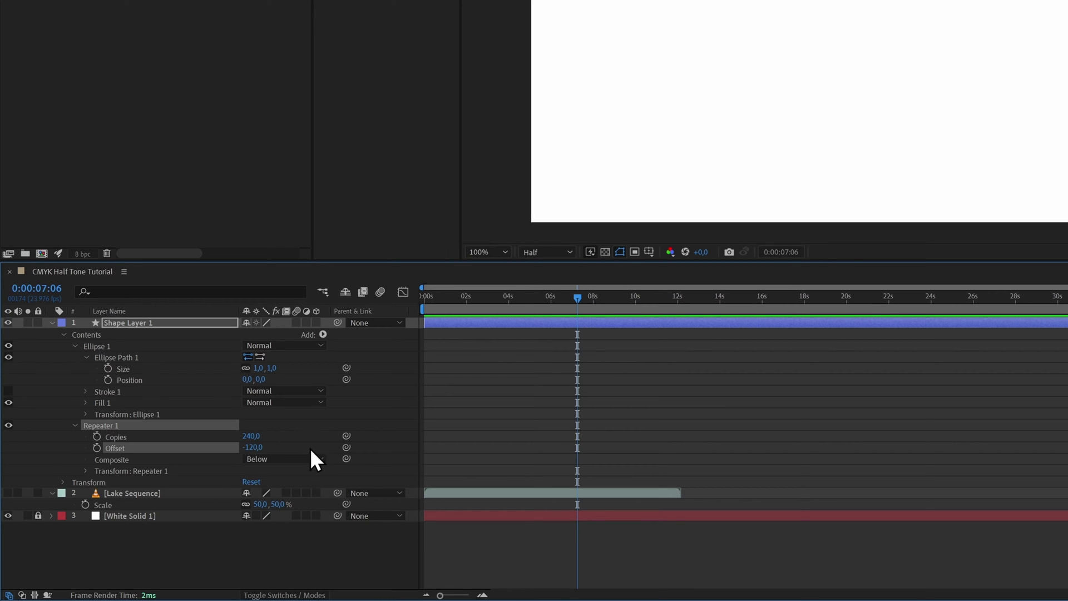
{"action": "left_click", "coordinate": [86, 470]}
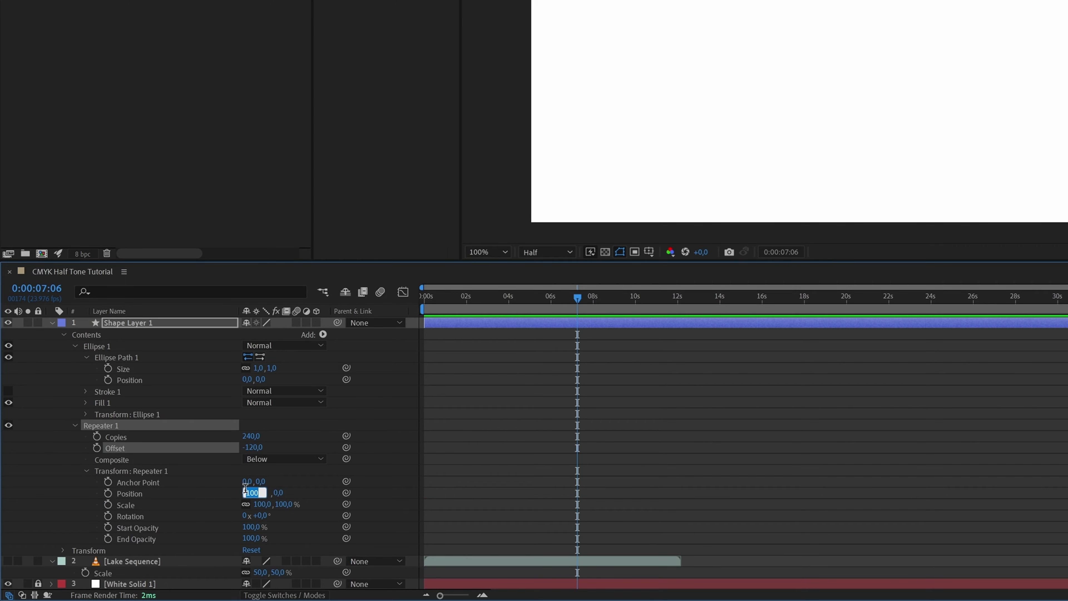
{"action": "key", "text": "Return"}
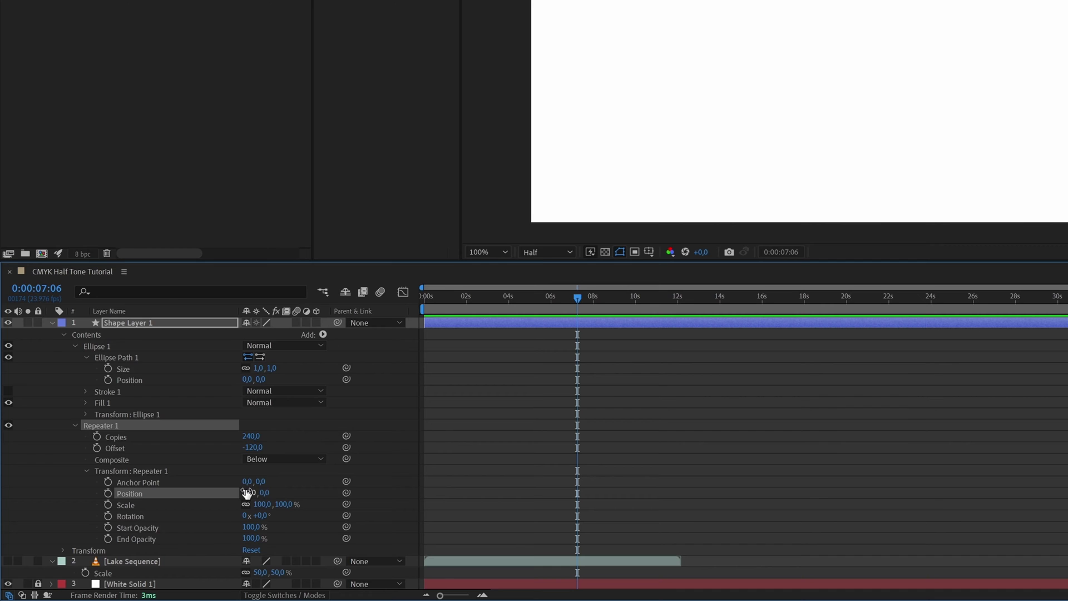
Duplicate the repeater with position 0,10 for vertical rows, then save the project
{"action": "key", "text": "ctrl+d"}
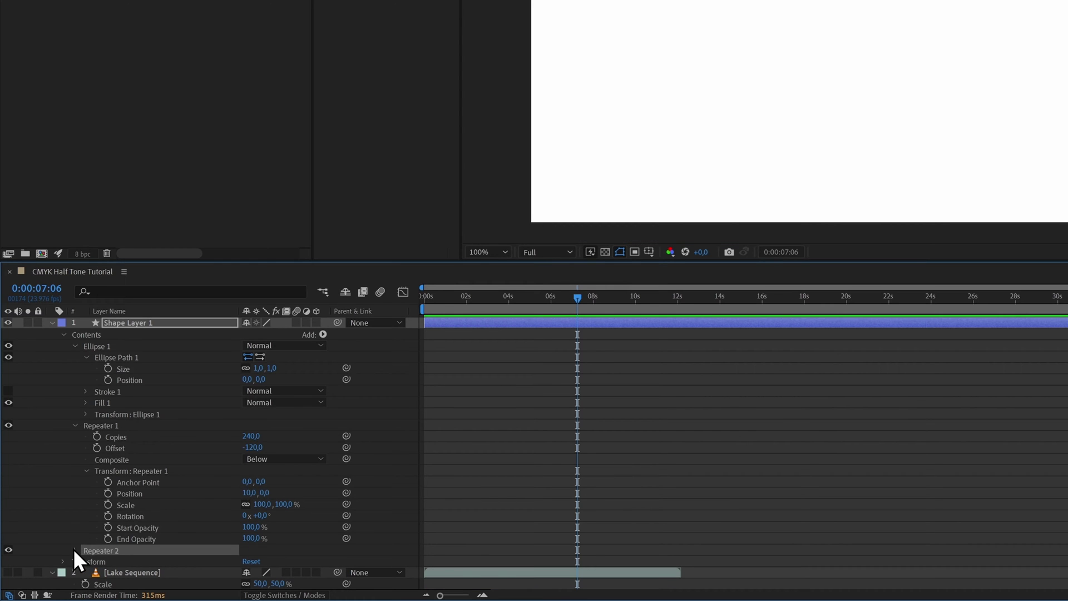
{"action": "scroll", "coordinate": [72, 549], "scroll_direction": "down", "scroll_amount": 1}
{"action": "scroll", "coordinate": [156, 529], "scroll_direction": "down", "scroll_amount": 4}
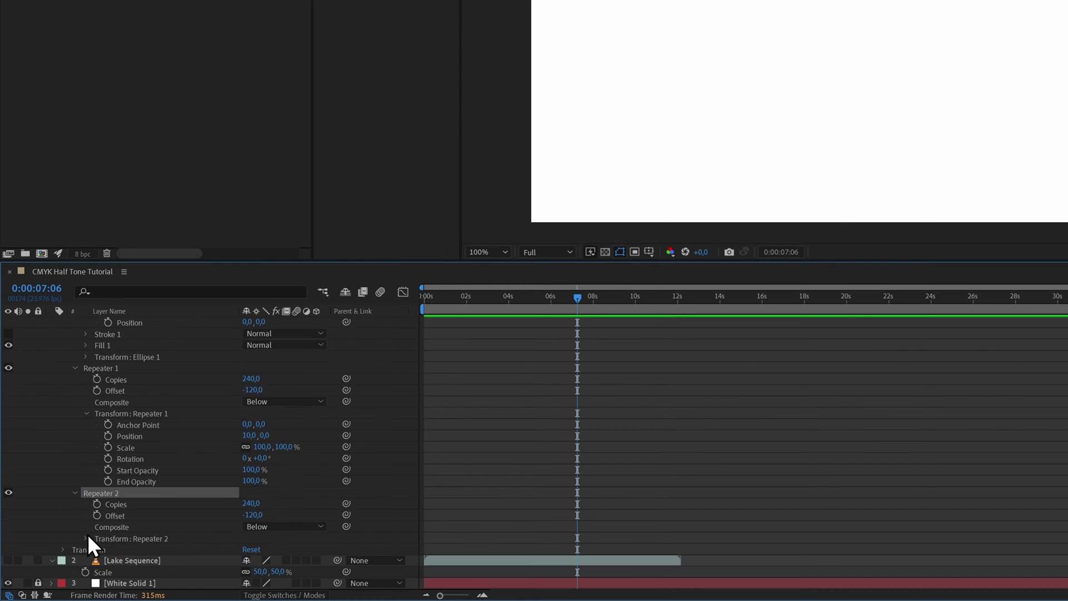
{"action": "left_click", "coordinate": [86, 539]}
{"action": "scroll", "coordinate": [167, 528], "scroll_direction": "down", "scroll_amount": 1}
{"action": "left_click", "coordinate": [249, 538]}
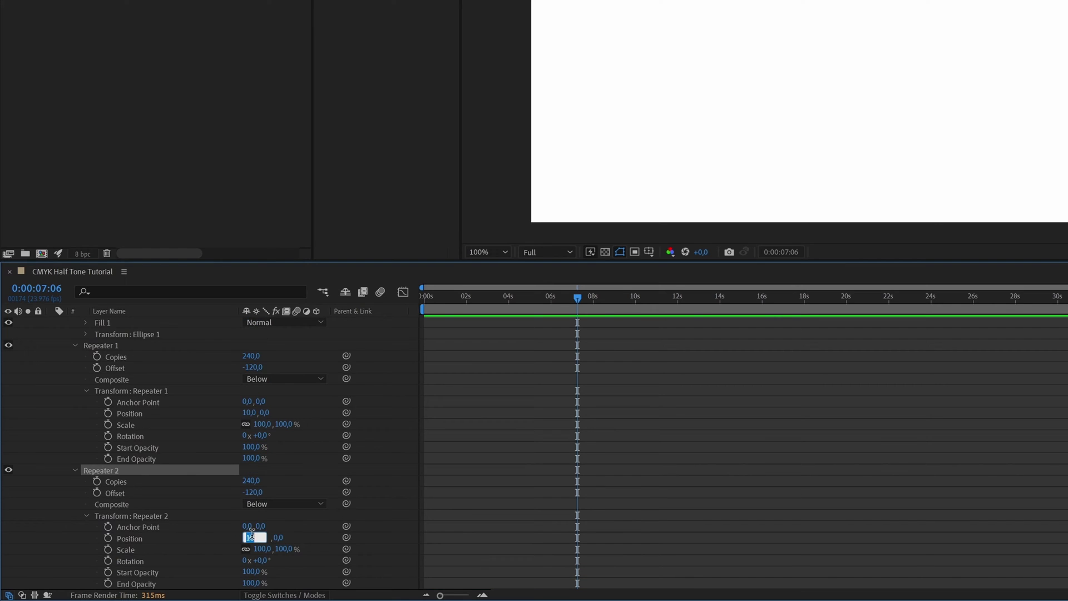
{"action": "type", "text": "0"}
{"action": "key", "text": "Tab"}
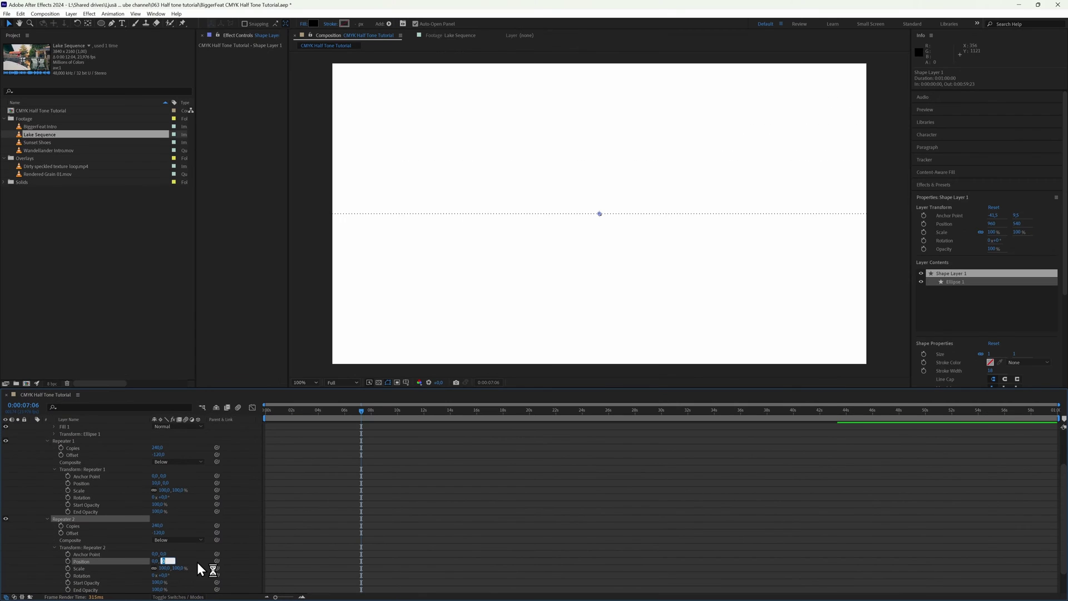
{"action": "type", "text": "10"}
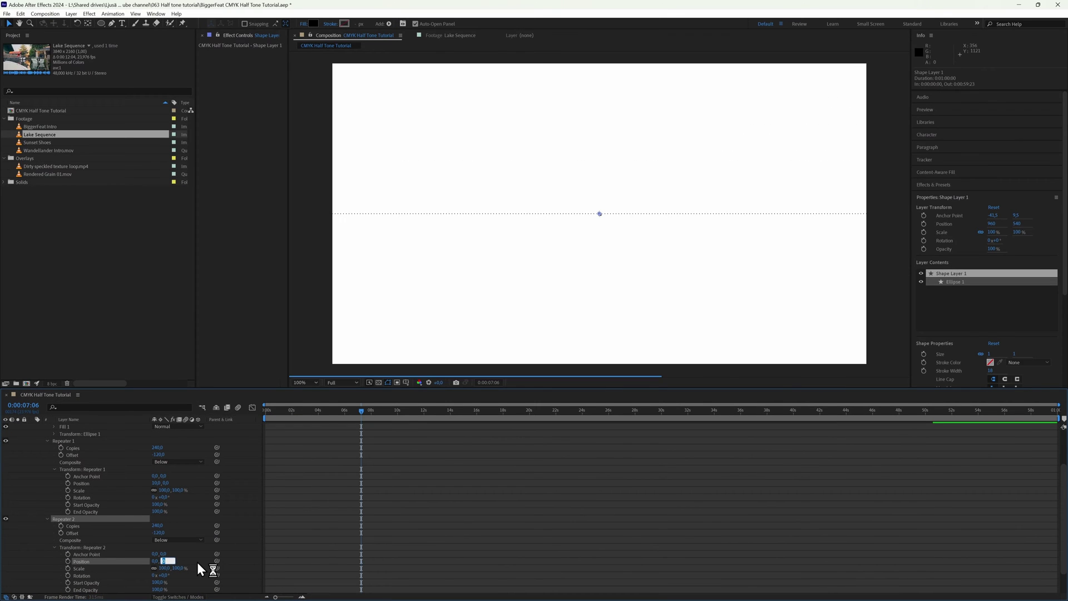
{"action": "left_click", "coordinate": [249, 557]}
{"action": "key", "text": "ctrl+s"}
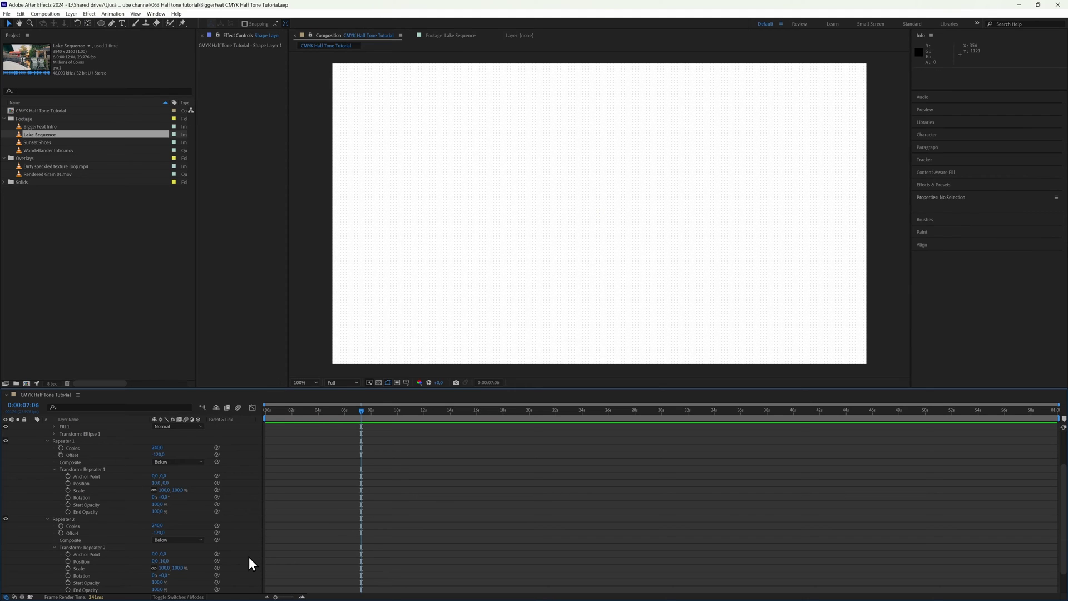
{"action": "key", "text": "u"}
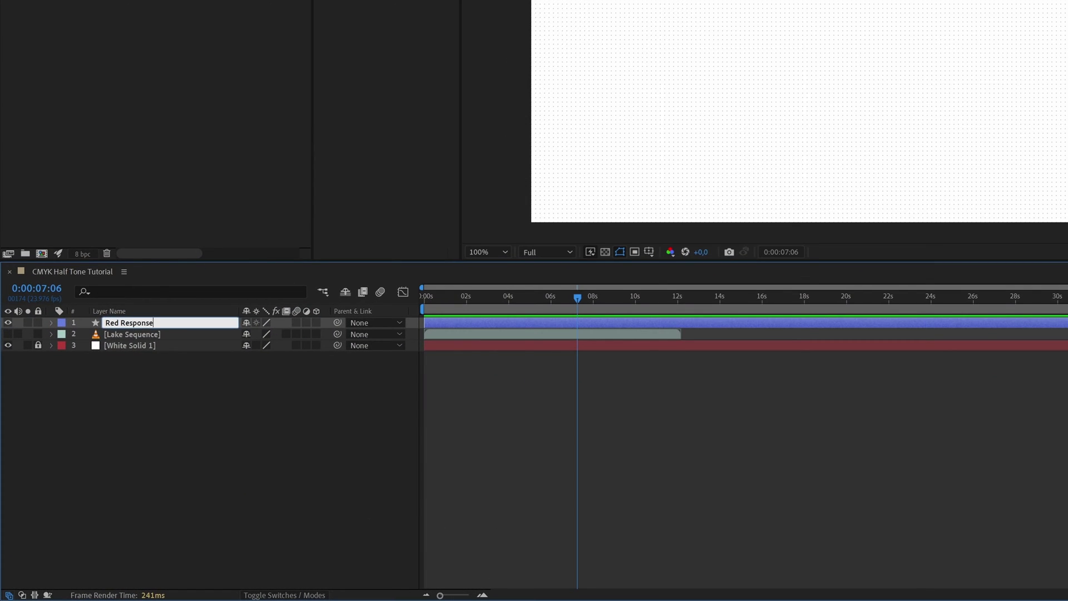
Rename the shape layer to 'Red Response > Cyan Dots' and change its label colour
{"action": "type", "text": " Response > Cyan Dots"}
{"action": "key", "text": "Return"}
{"action": "left_click", "coordinate": [62, 323]}
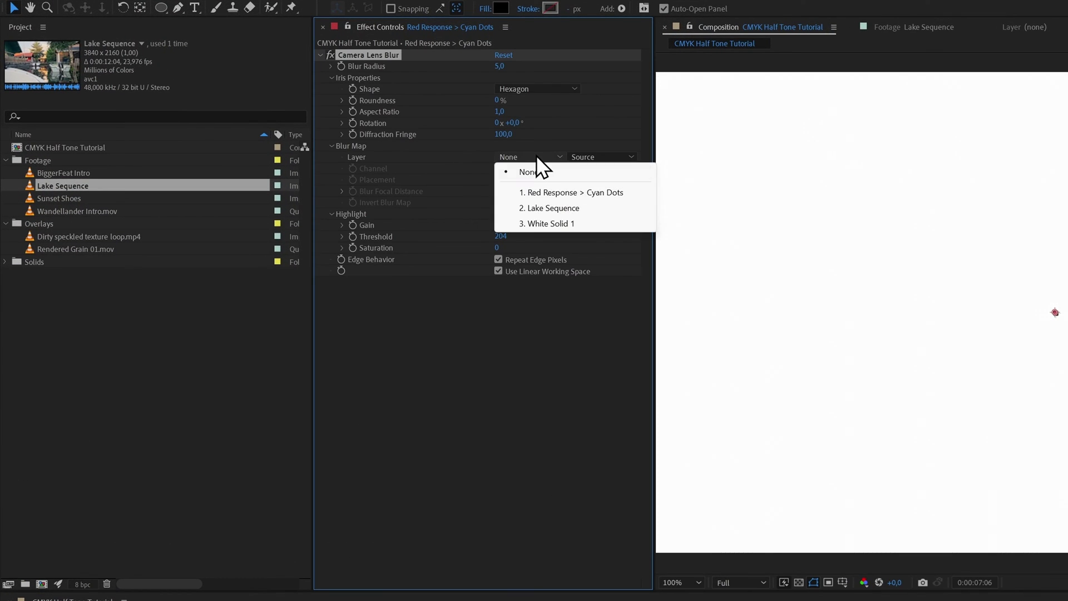
Use Lake Sequence's red channel, with effects and masks, stretched to fit, as the blur map
{"action": "left_click", "coordinate": [554, 205]}
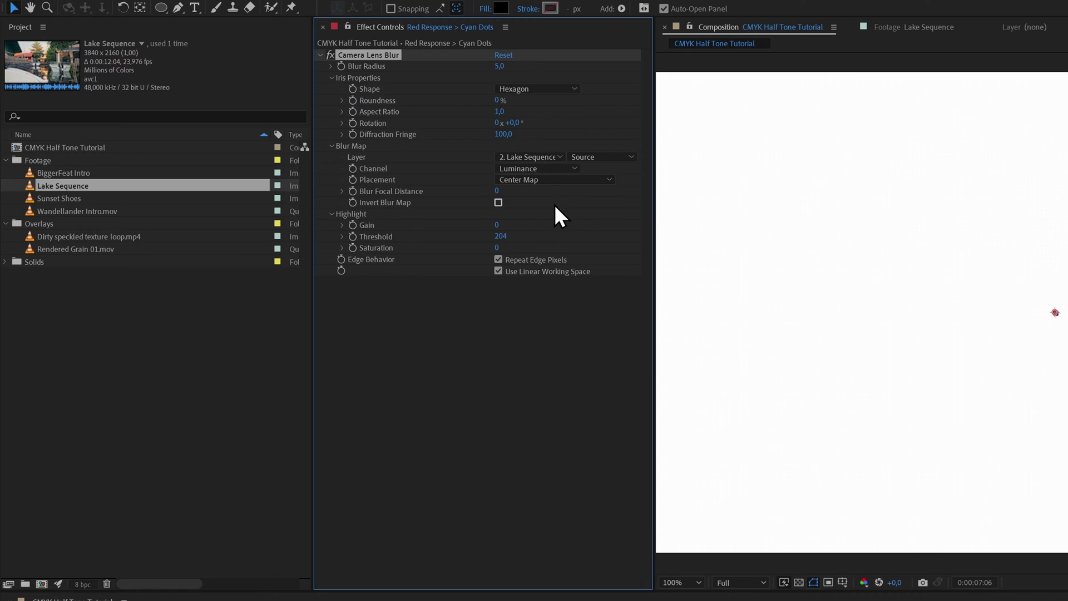
{"action": "left_click", "coordinate": [598, 155]}
{"action": "left_click", "coordinate": [625, 202]}
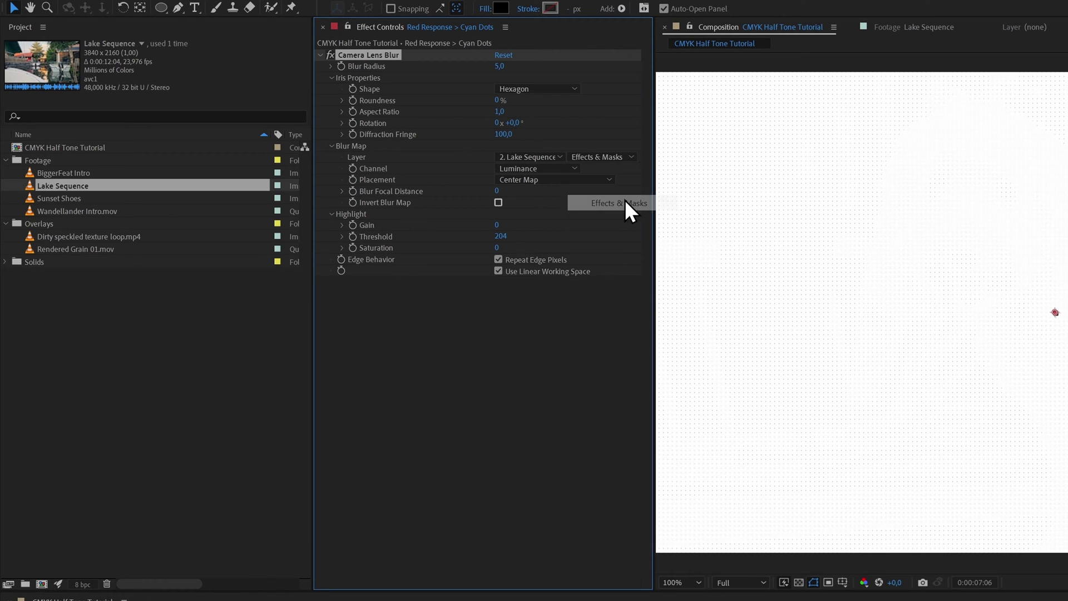
{"action": "left_click", "coordinate": [553, 167]}
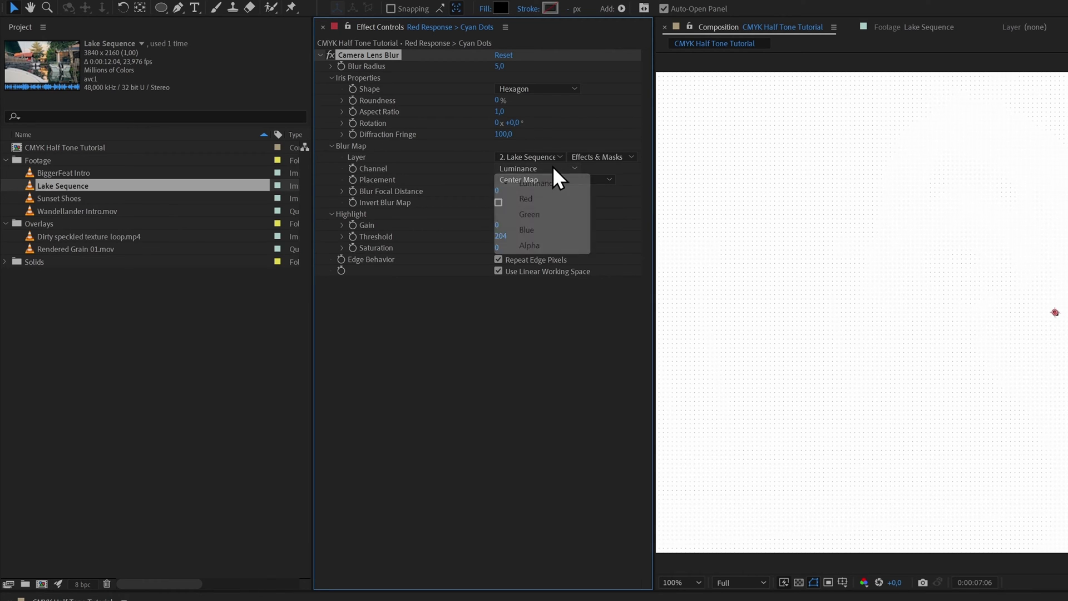
{"action": "left_click", "coordinate": [555, 198]}
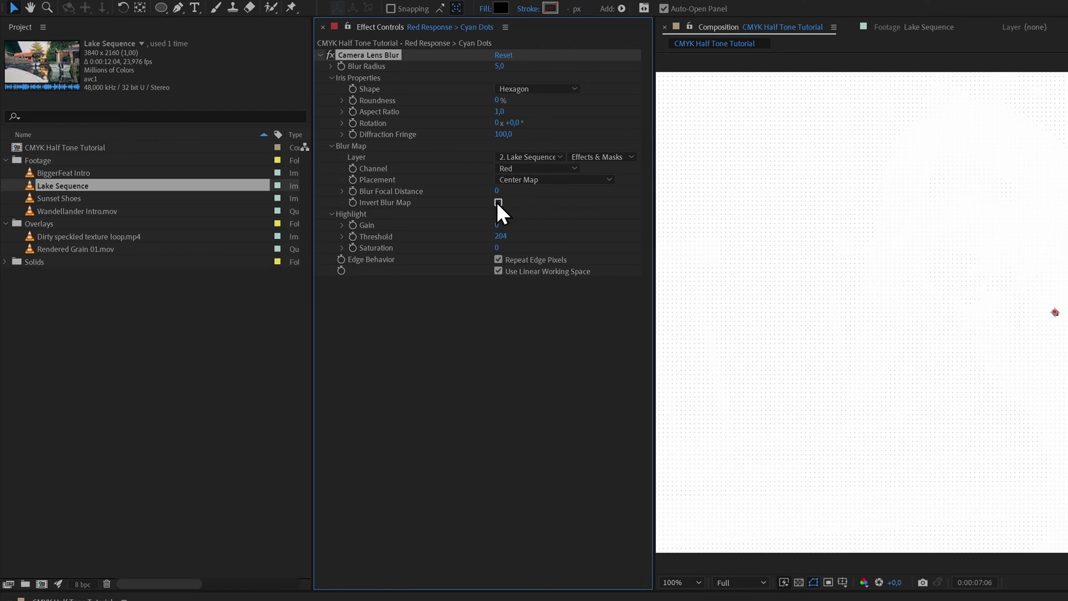
{"action": "left_click", "coordinate": [553, 179]}
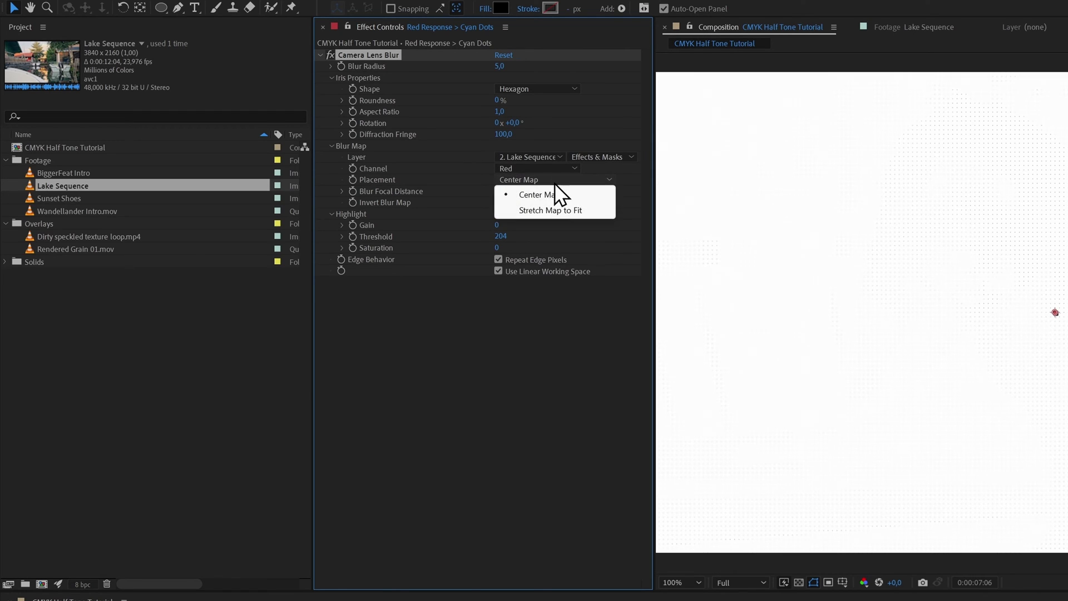
{"action": "left_click", "coordinate": [559, 207]}
Set the lens blur radius to 6 and iris roundness to 100%
{"action": "left_click", "coordinate": [502, 65]}
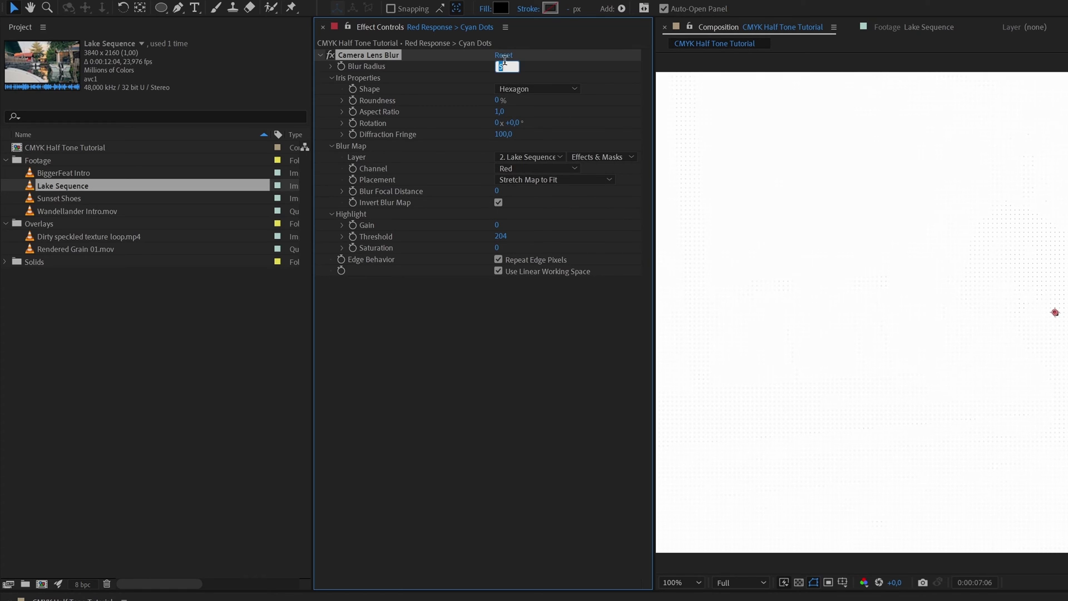
{"action": "type", "text": "6"}
{"action": "key", "text": "Tab"}
{"action": "key", "text": "Tab"}
{"action": "type", "text": "100"}
{"action": "key", "text": "Return"}
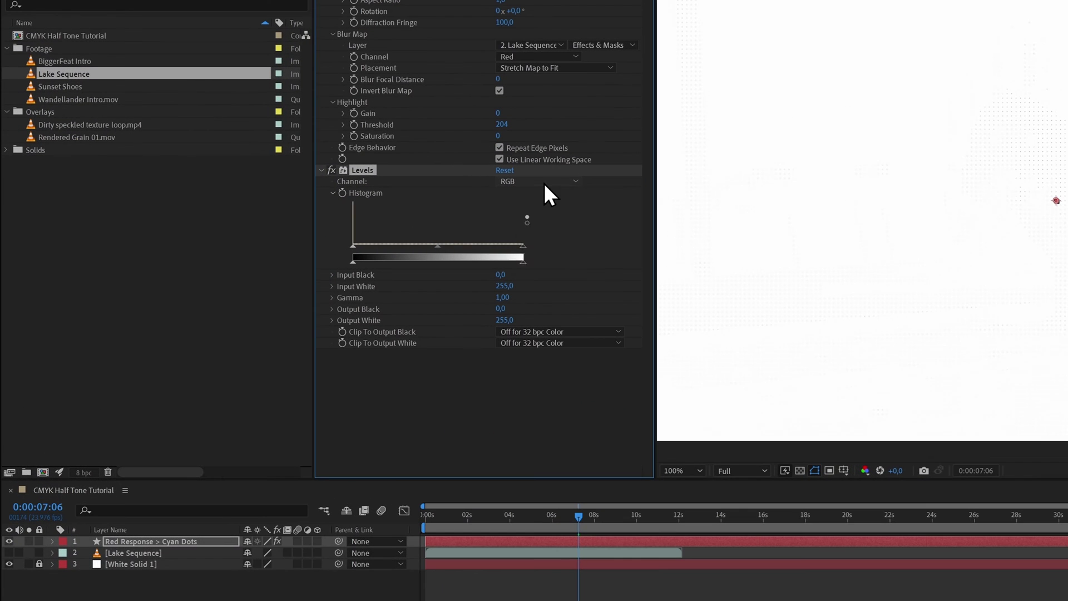
Switch Levels to the Alpha channel with input white 2, then collapse both effects
{"action": "left_click", "coordinate": [341, 203]}
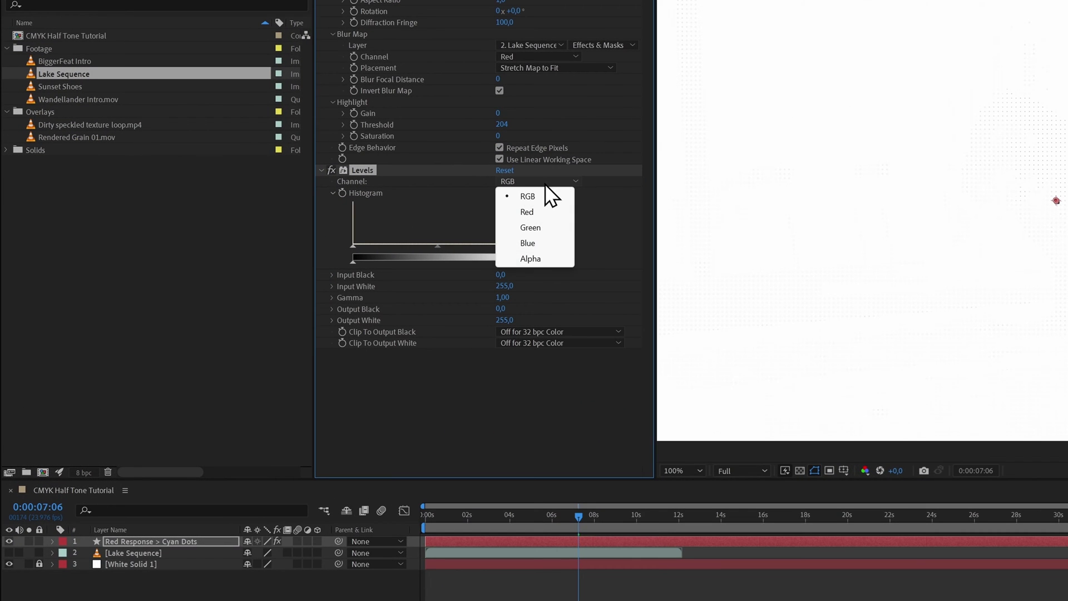
{"action": "left_click", "coordinate": [531, 258]}
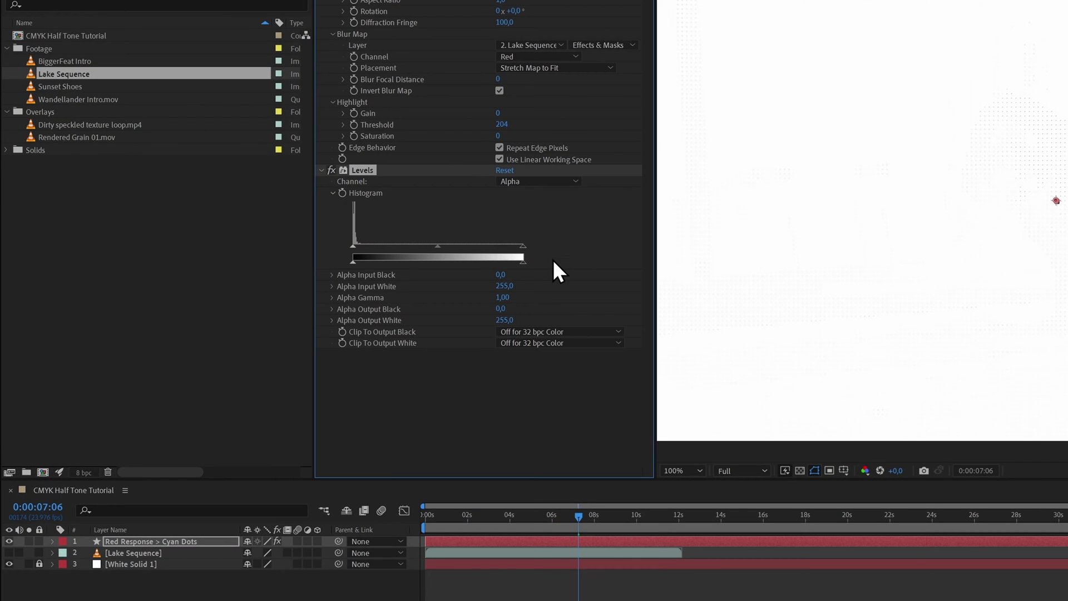
{"action": "left_click", "coordinate": [504, 286]}
{"action": "type", "text": "2"}
{"action": "key", "text": "Return"}
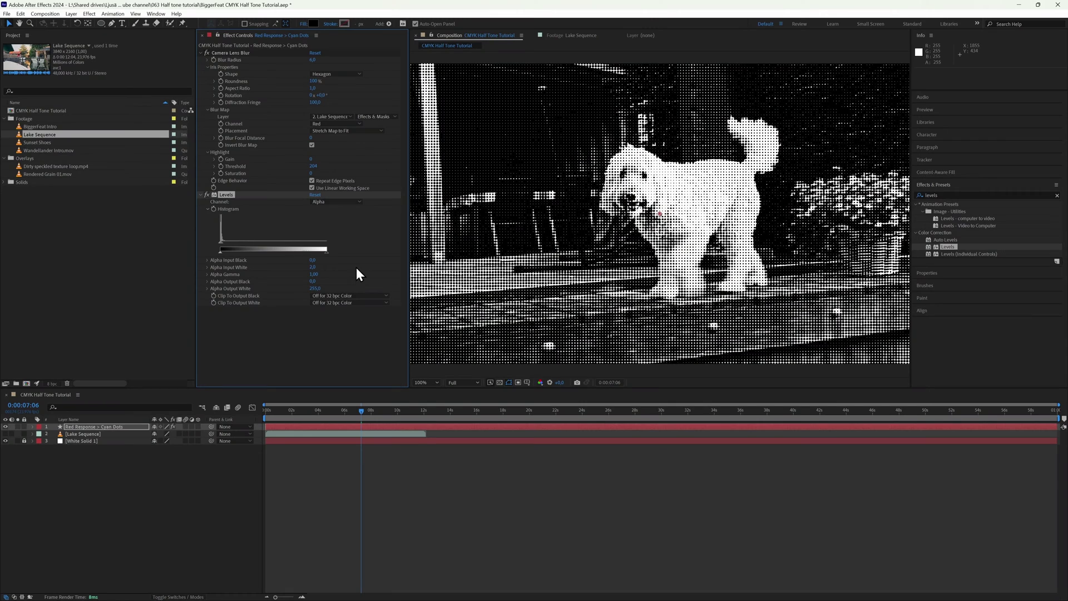
{"action": "left_click", "coordinate": [200, 52]}
{"action": "left_click", "coordinate": [200, 60]}
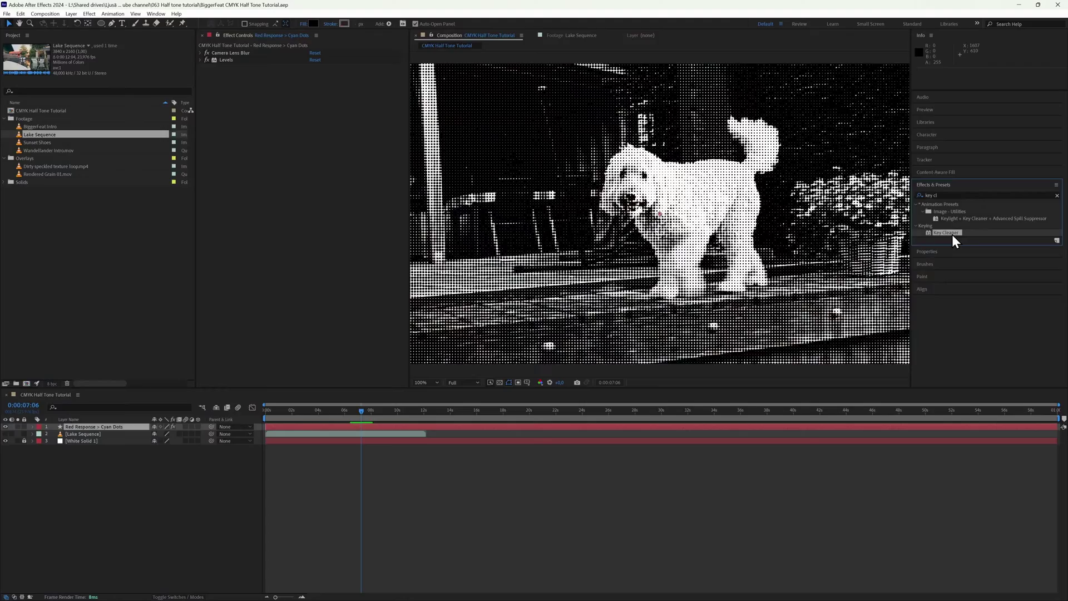
{"action": "left_click_drag", "start_coordinate": [946, 233], "coordinate": [285, 167]}
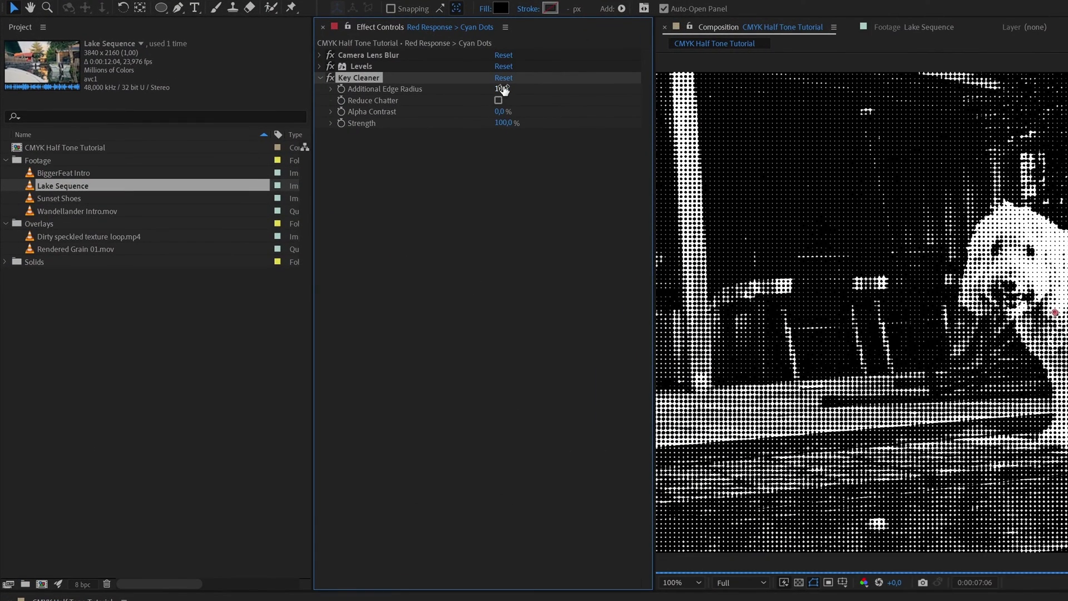
{"action": "left_click", "coordinate": [502, 89]}
{"action": "type", "text": "2"}
{"action": "key", "text": "Return"}
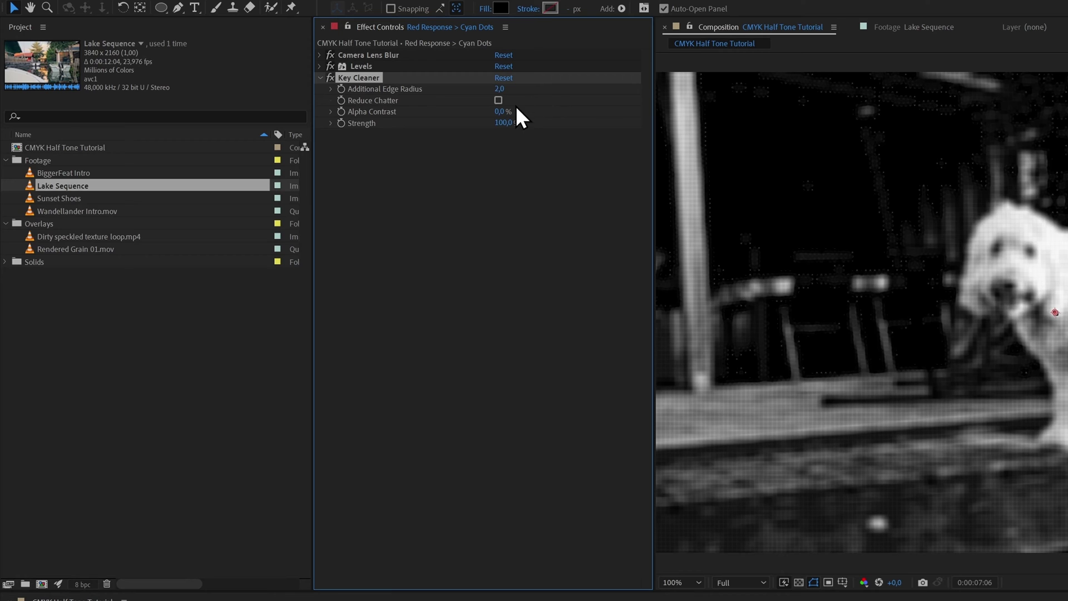
{"action": "left_click", "coordinate": [498, 101]}
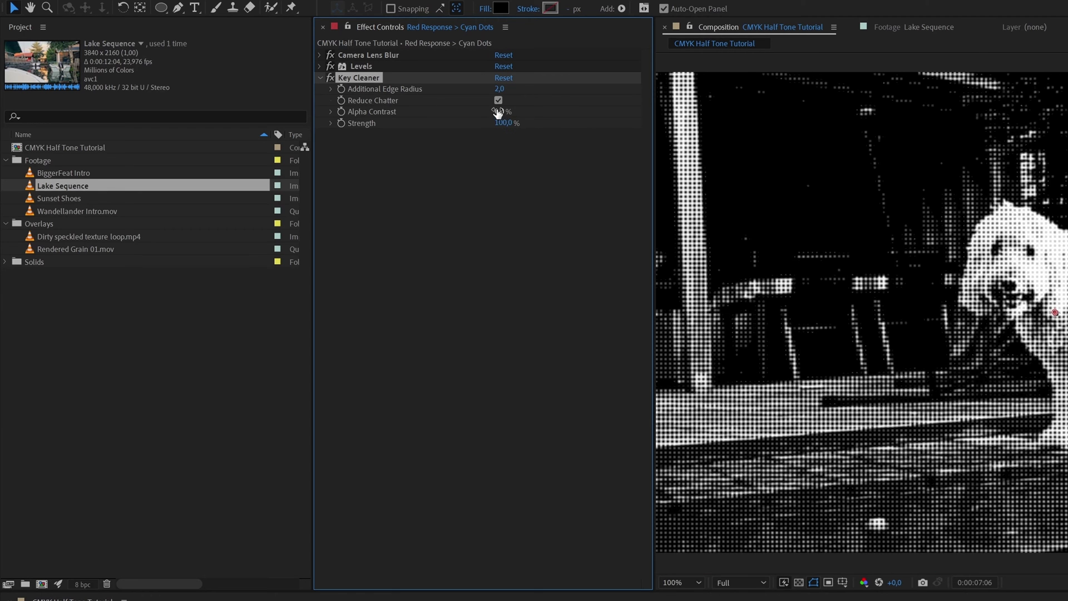
{"action": "left_click", "coordinate": [499, 111]}
{"action": "type", "text": "100"}
{"action": "key", "text": "Return"}
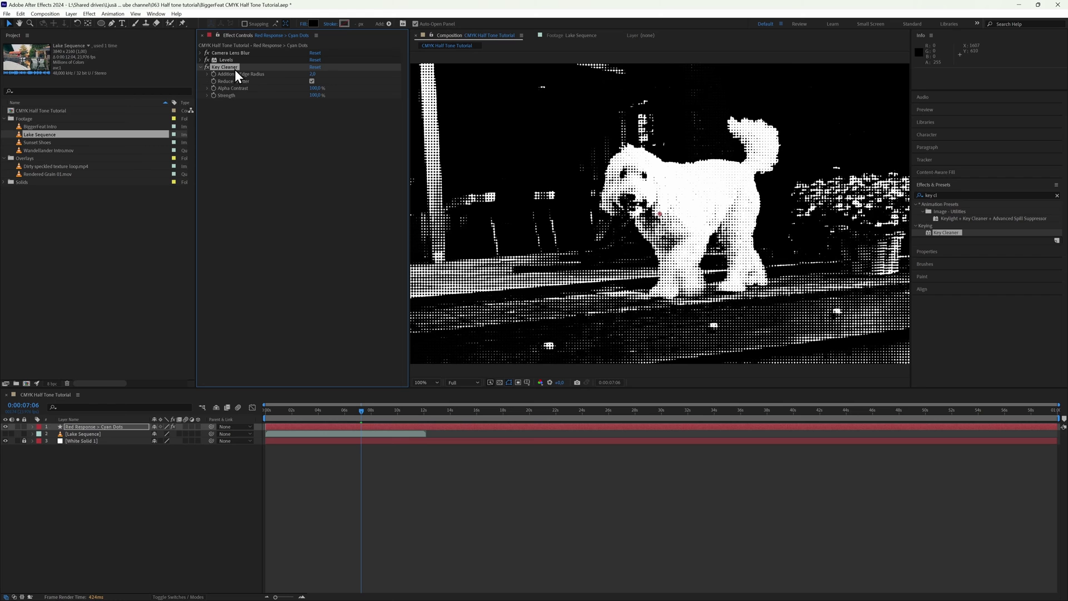
{"action": "key", "text": "Delete"}
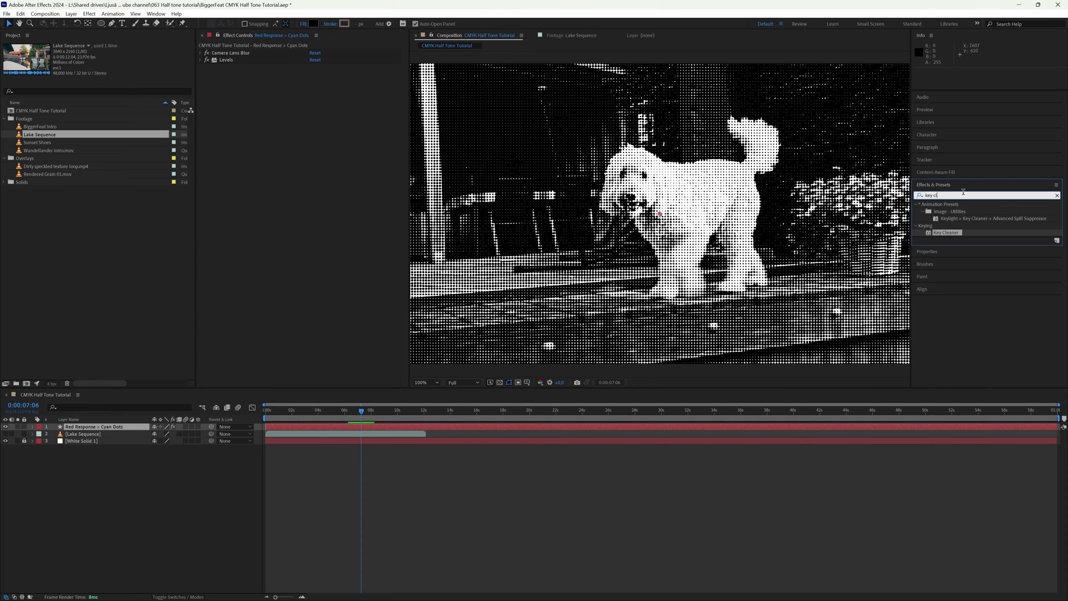
Apply Fast Box Blur to the Cyan Dots layer with a blur radius of 1
{"action": "left_click", "coordinate": [963, 194]}
{"action": "type", "text": "fast bo"}
{"action": "left_click_drag", "start_coordinate": [953, 211], "coordinate": [319, 164]}
{"action": "left_click", "coordinate": [312, 74]}
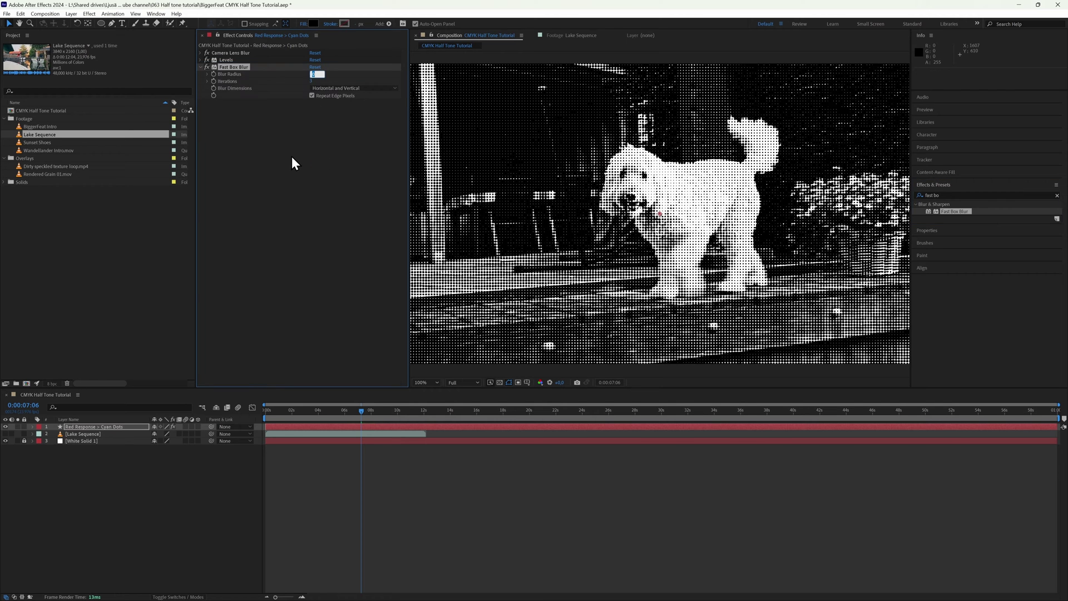
{"action": "key", "text": "Return"}
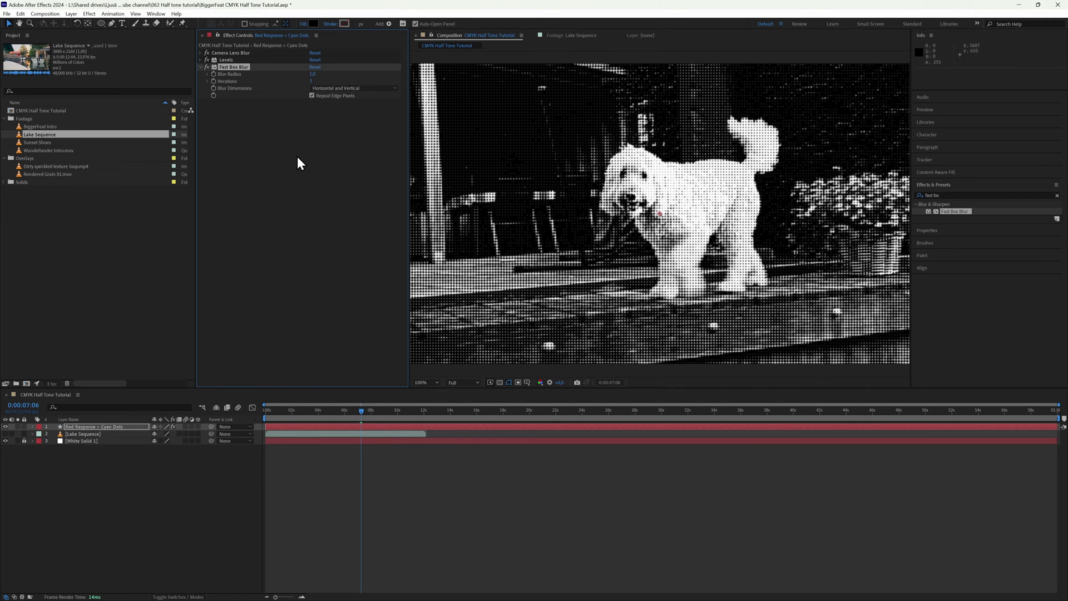
Add the Change to Color effect to the halftone layer
{"action": "left_click", "coordinate": [949, 195]}
{"action": "key", "text": "BackSpace"}
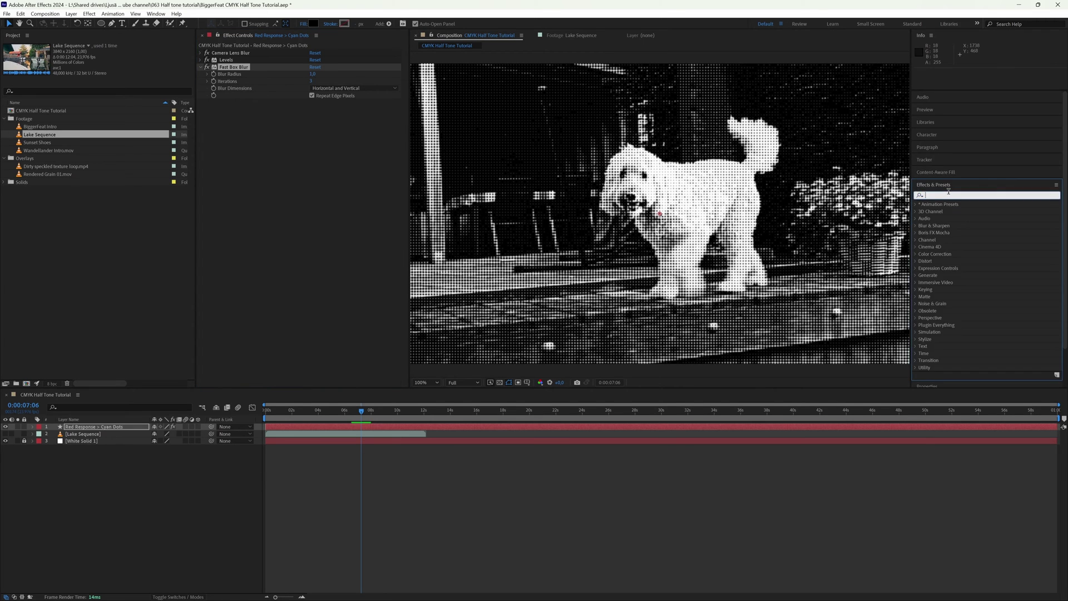
{"action": "type", "text": "levels"}
{"action": "left_click_drag", "start_coordinate": [949, 211], "coordinate": [484, 301]}
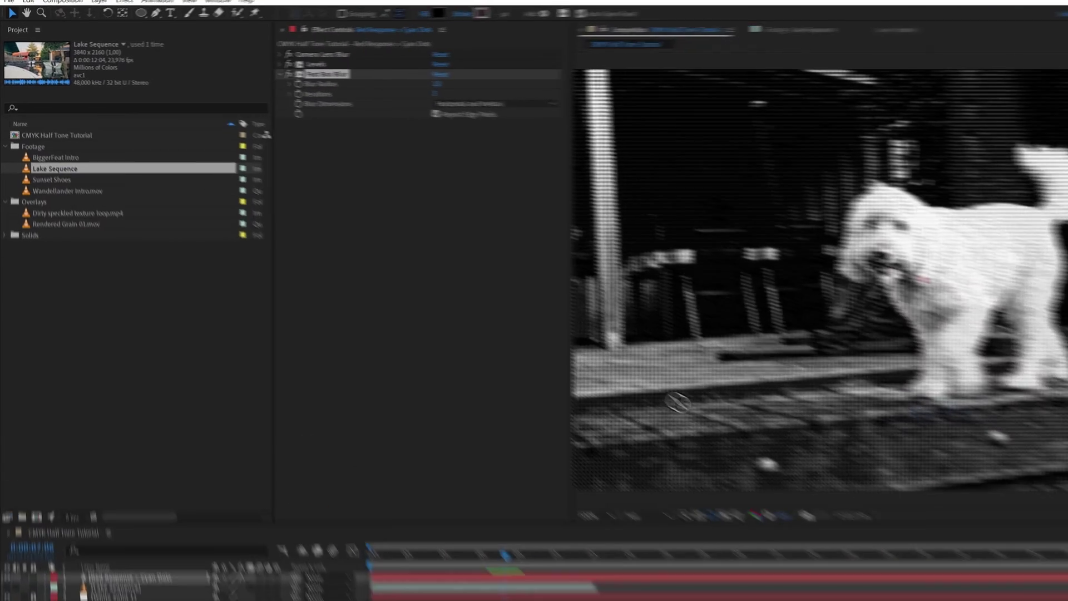
{"action": "left_click_drag", "start_coordinate": [678, 402], "coordinate": [336, 432]}
Change black to cyan 00FFFF, altering hue, lightness and saturation
{"action": "left_click", "coordinate": [435, 153]}
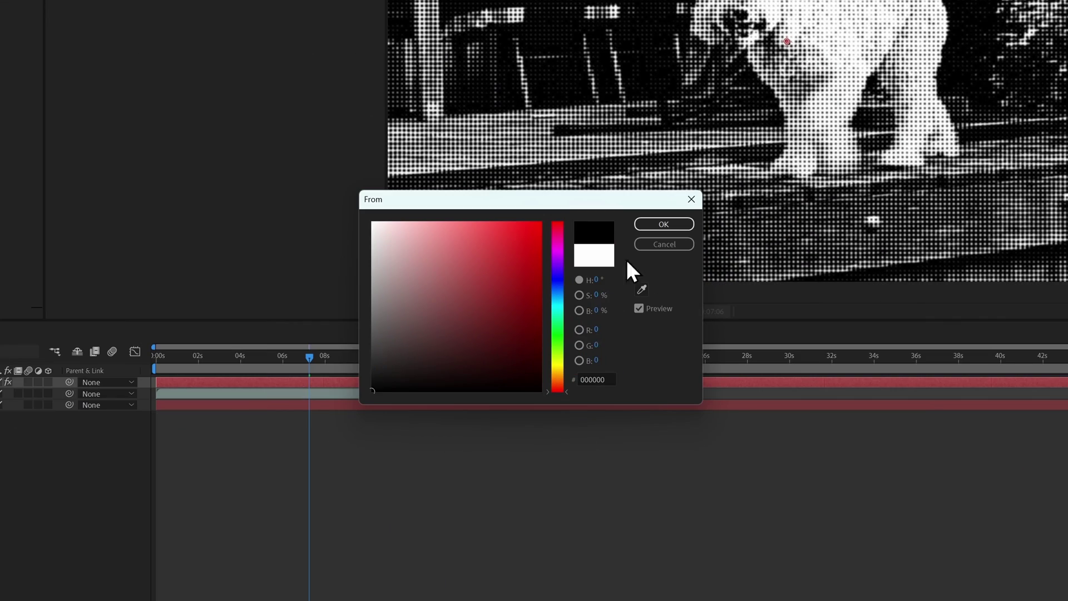
{"action": "left_click", "coordinate": [688, 223]}
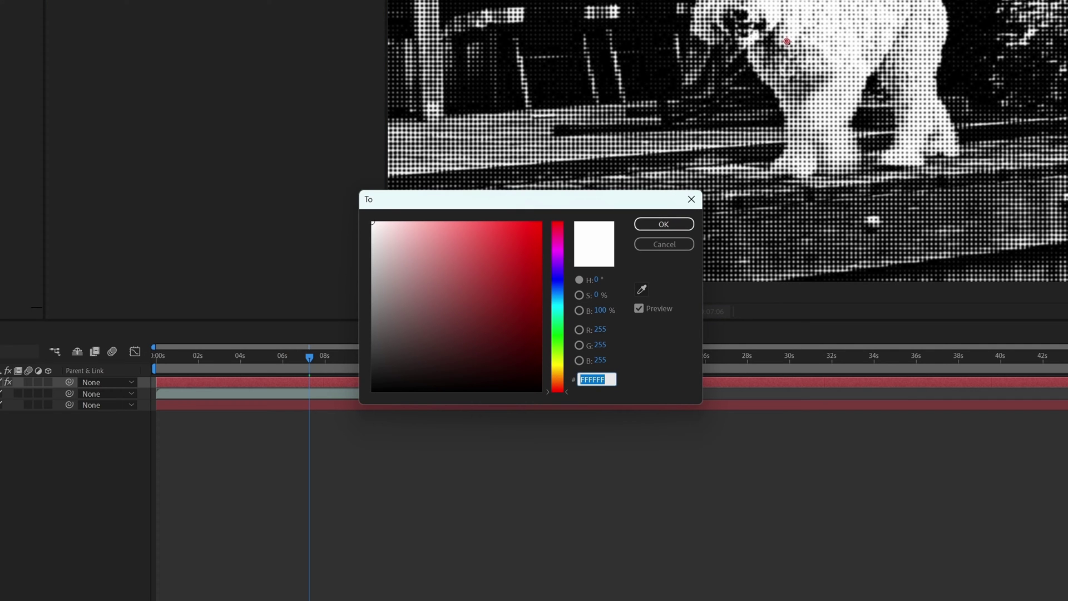
{"action": "type", "text": "00FFFF"}
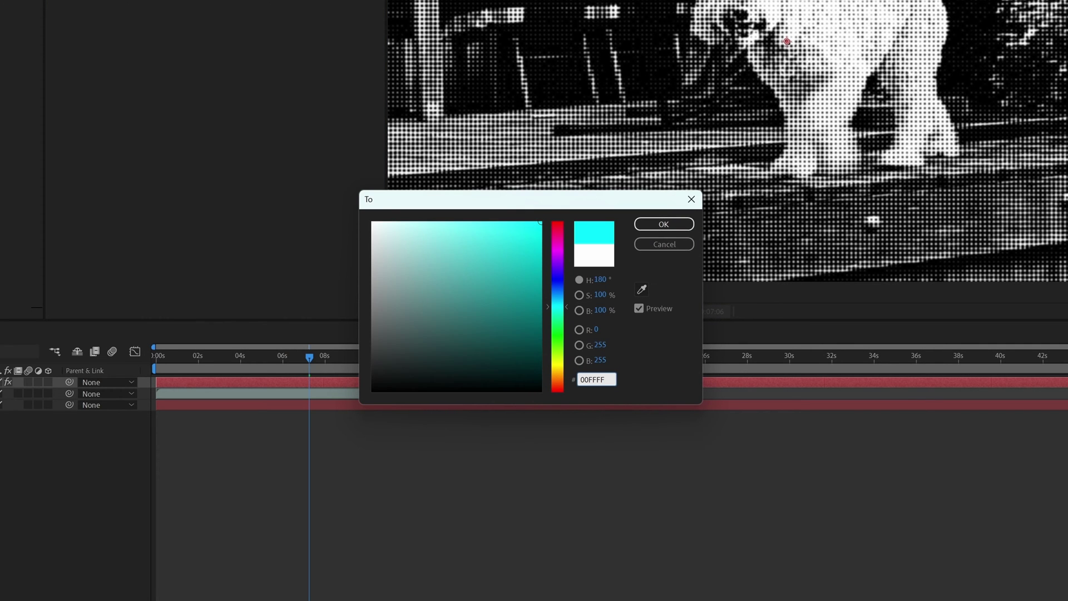
{"action": "left_click", "coordinate": [670, 223]}
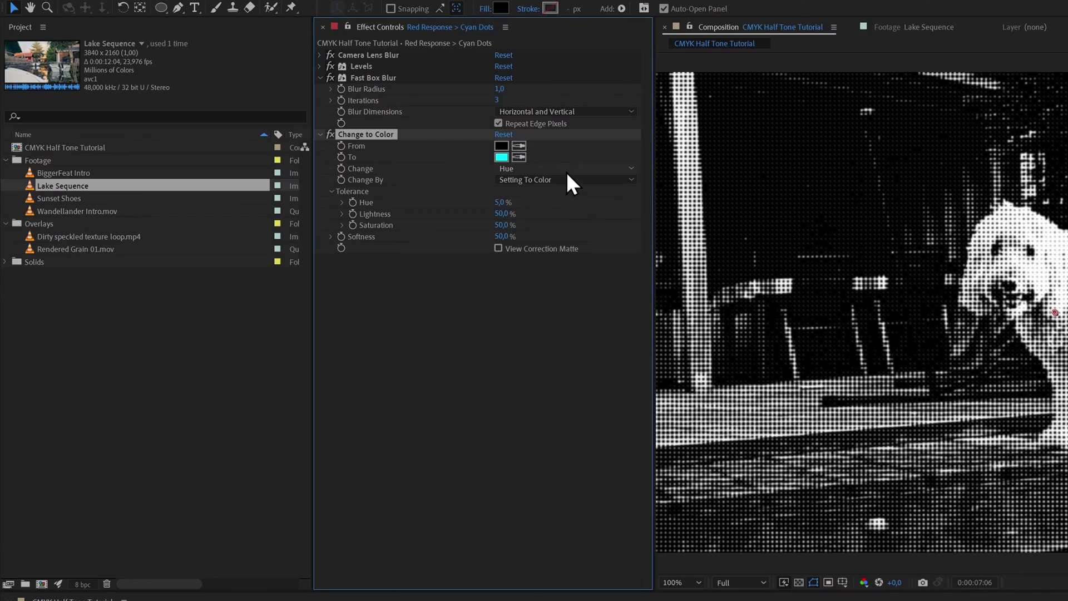
{"action": "left_click", "coordinate": [567, 170]}
{"action": "left_click", "coordinate": [580, 226]}
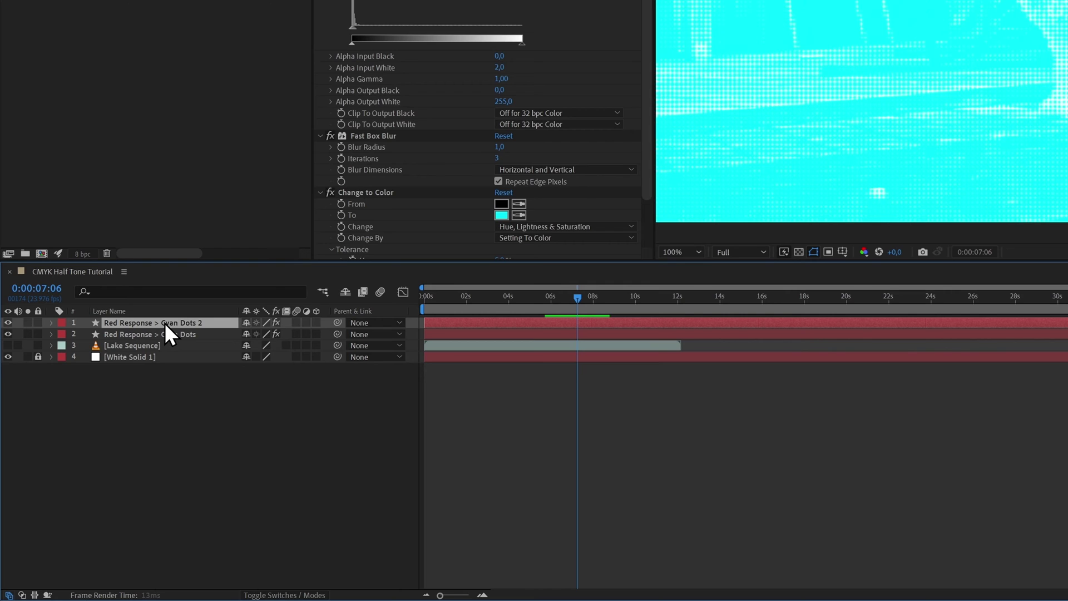
Rename the layer copies 'Green Response > Magenta Dots' and 'Blue Response > Yellow Dots', hiding Yellow Dots
{"action": "key", "text": "ctrl+d"}
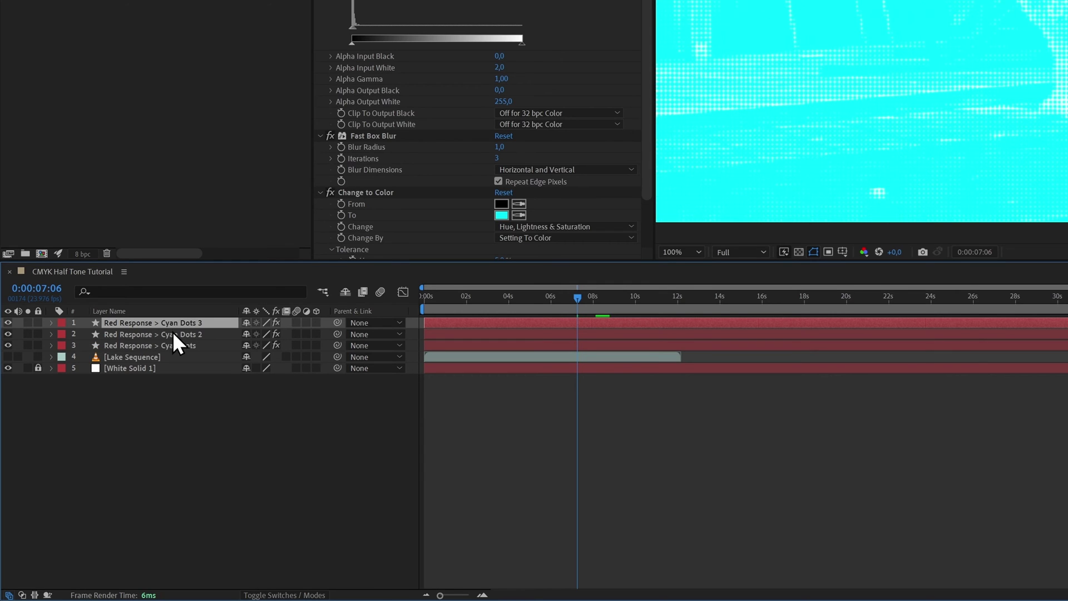
{"action": "left_click", "coordinate": [172, 332]}
{"action": "key", "text": "Return"}
{"action": "type", "text": "Green"}
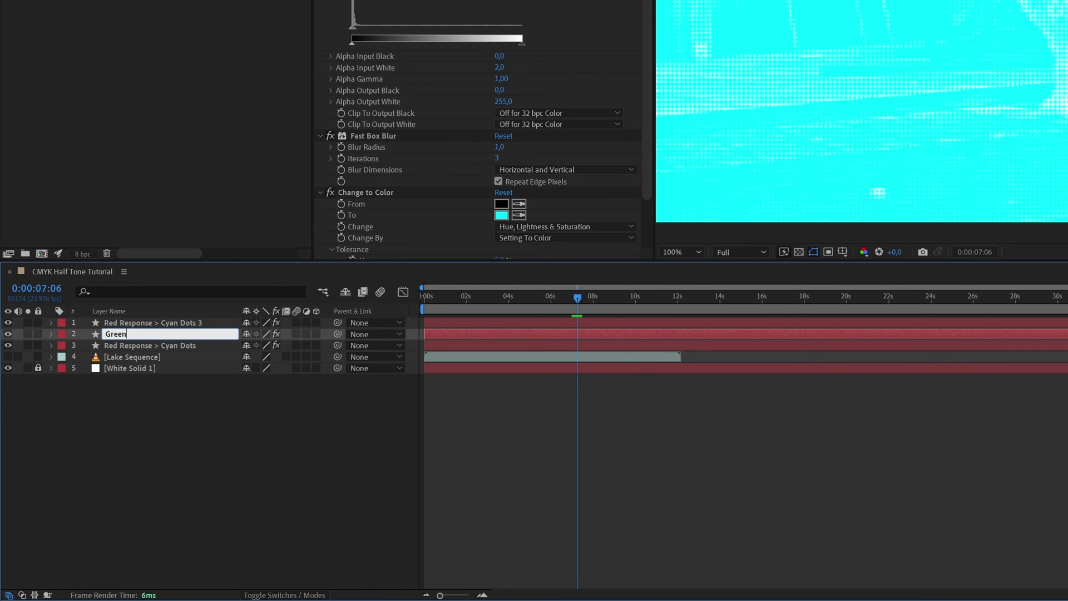
{"action": "type", "text": " Response > Magenta Dots"}
{"action": "key", "text": "Return"}
{"action": "key", "text": "ctrl+Up"}
{"action": "key", "text": "Return"}
{"action": "type", "text": "Blue Response >"}
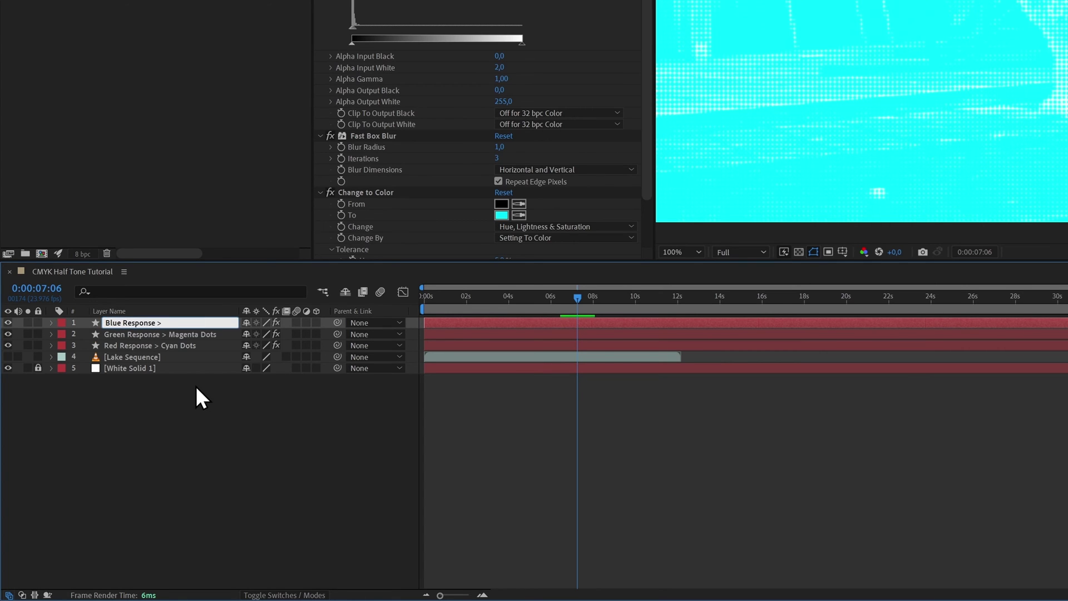
{"action": "type", "text": " Yellow Dots"}
{"action": "key", "text": "Return"}
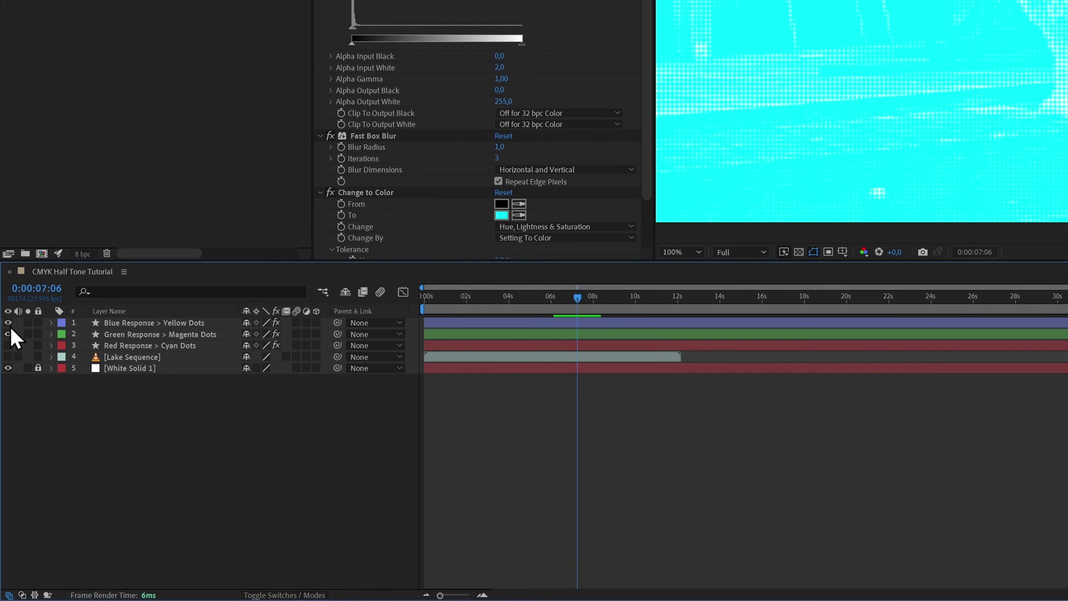
{"action": "left_click", "coordinate": [8, 323]}
On the Magenta Dots layer, switch the lens blur map channel and enter FF00FF as the dot colour
{"action": "left_click", "coordinate": [137, 333]}
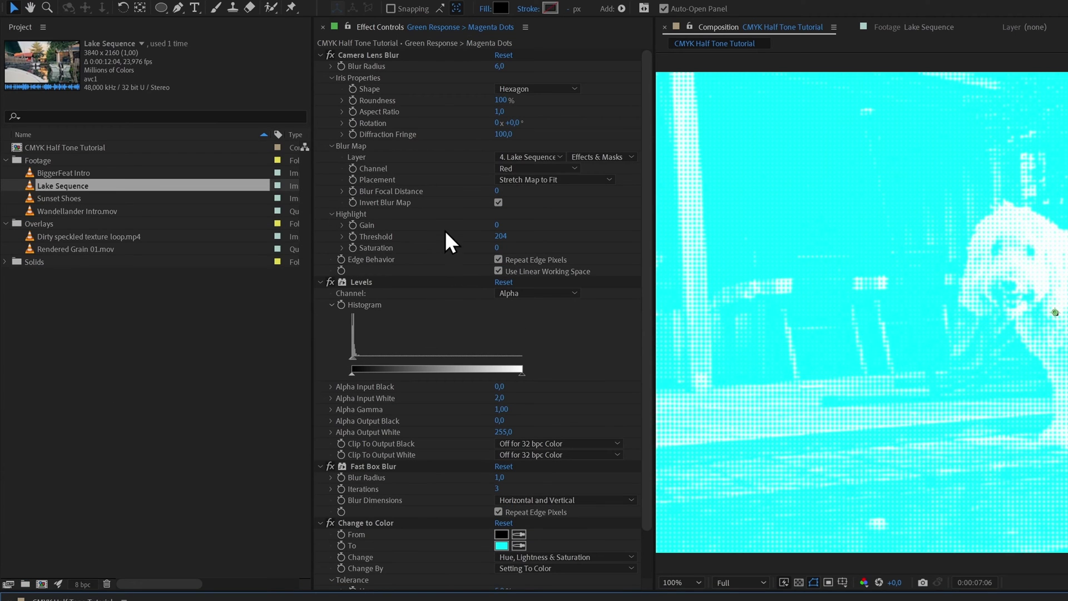
{"action": "left_click", "coordinate": [554, 168]}
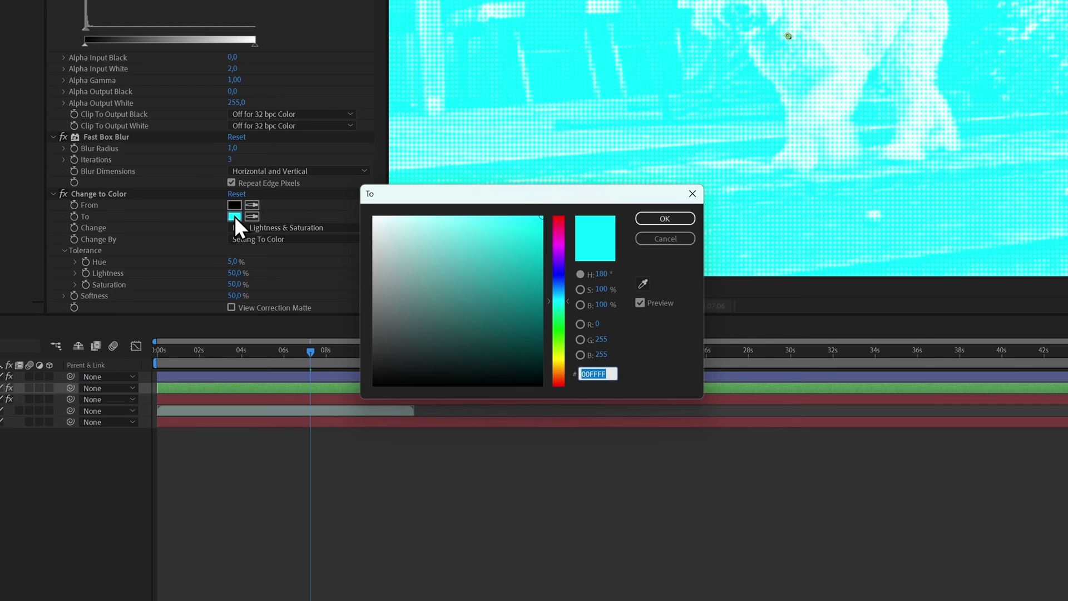
{"action": "type", "text": "FF00F"}
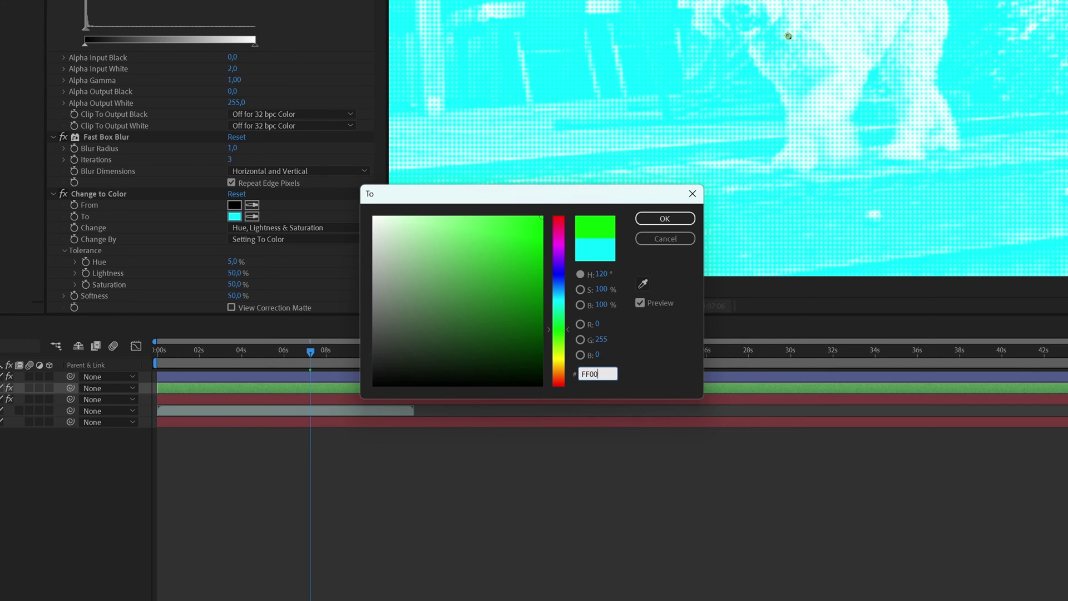
{"action": "type", "text": "F"}
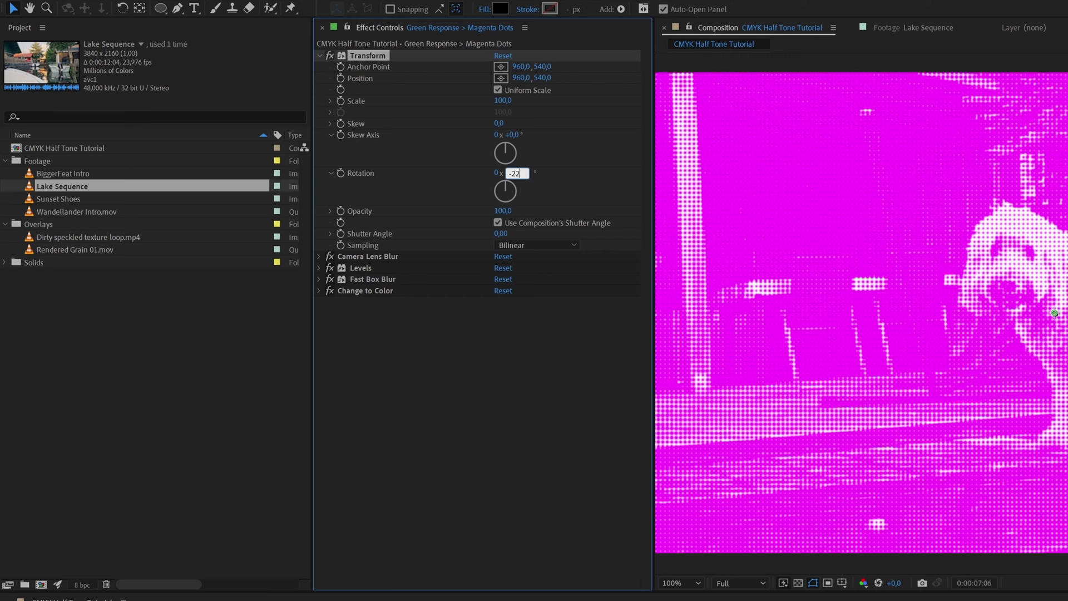
Commit the -22.5° Transform rotation and move Transform to the top of Magenta Dots' effect stack
{"action": "key", "text": "Return"}
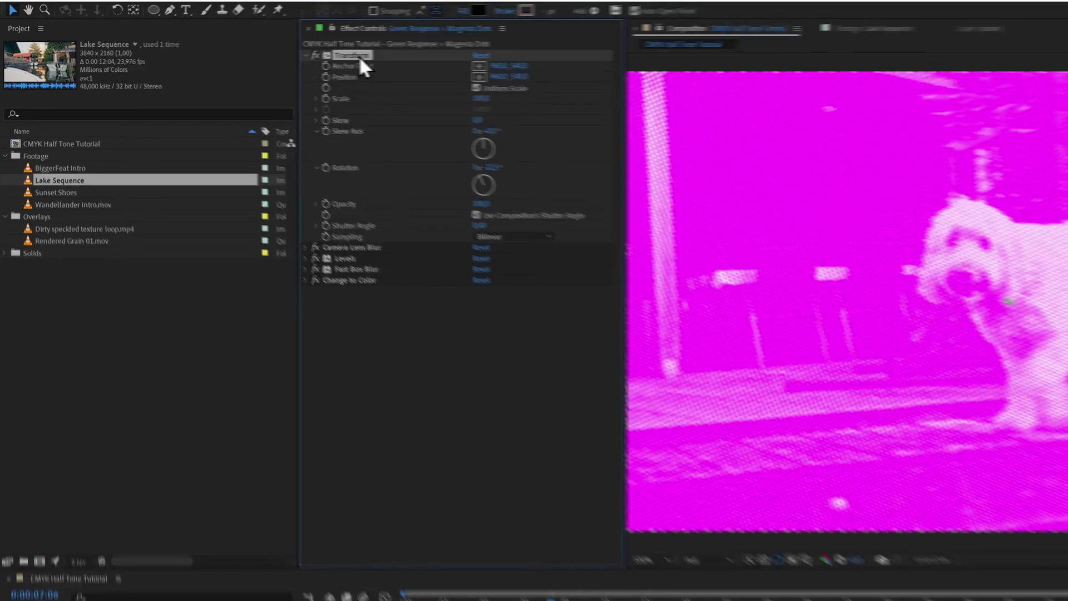
{"action": "left_click_drag", "start_coordinate": [359, 56], "coordinate": [413, 290]}
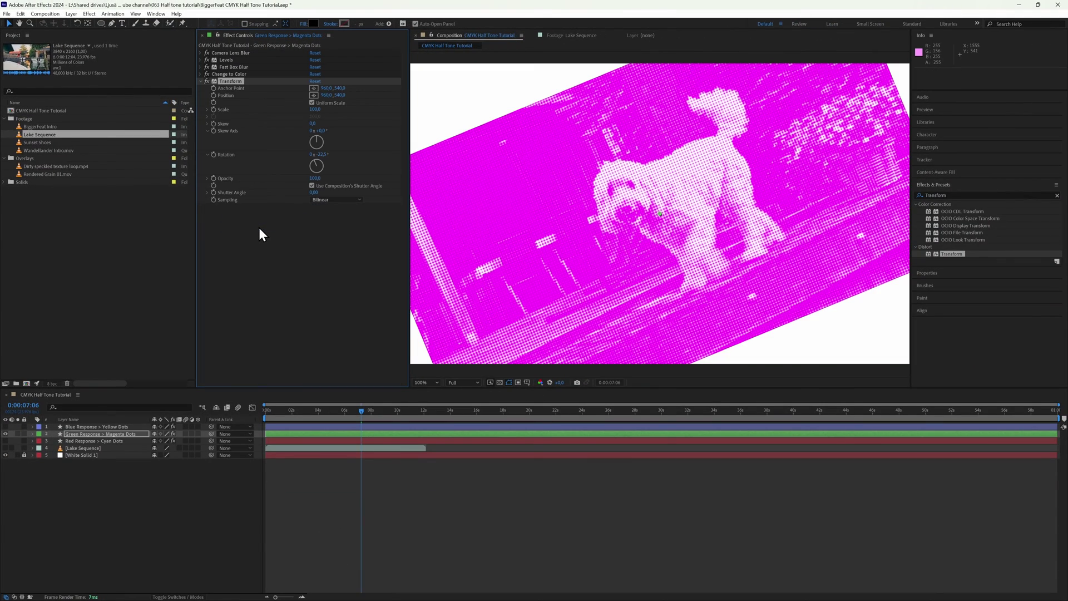
{"action": "left_click_drag", "start_coordinate": [235, 83], "coordinate": [241, 64]}
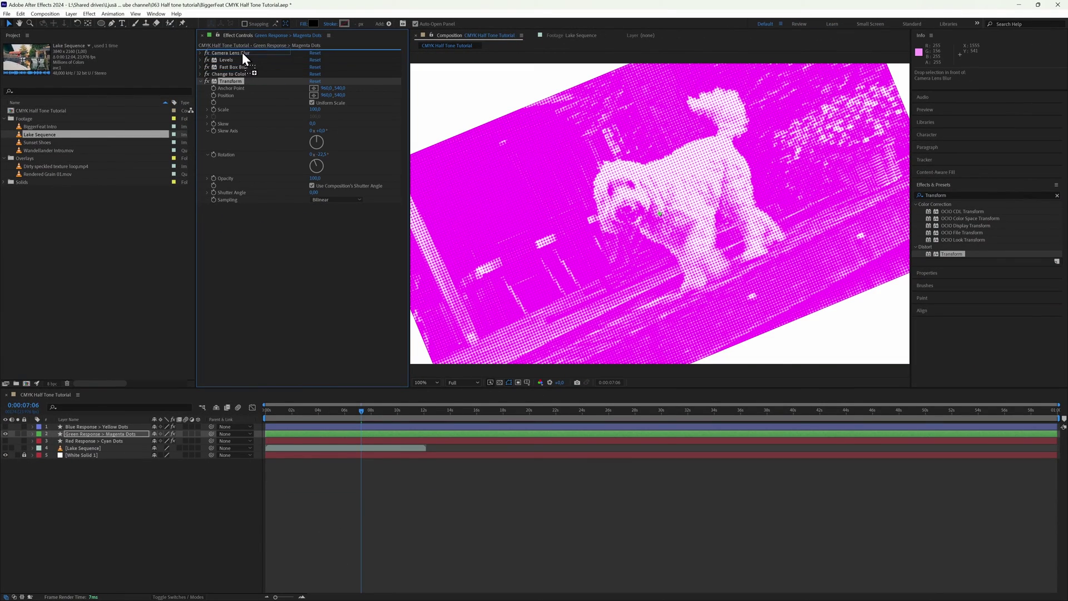
{"action": "left_click_drag", "start_coordinate": [242, 54], "coordinate": [229, 56]}
{"action": "left_click", "coordinate": [201, 53]}
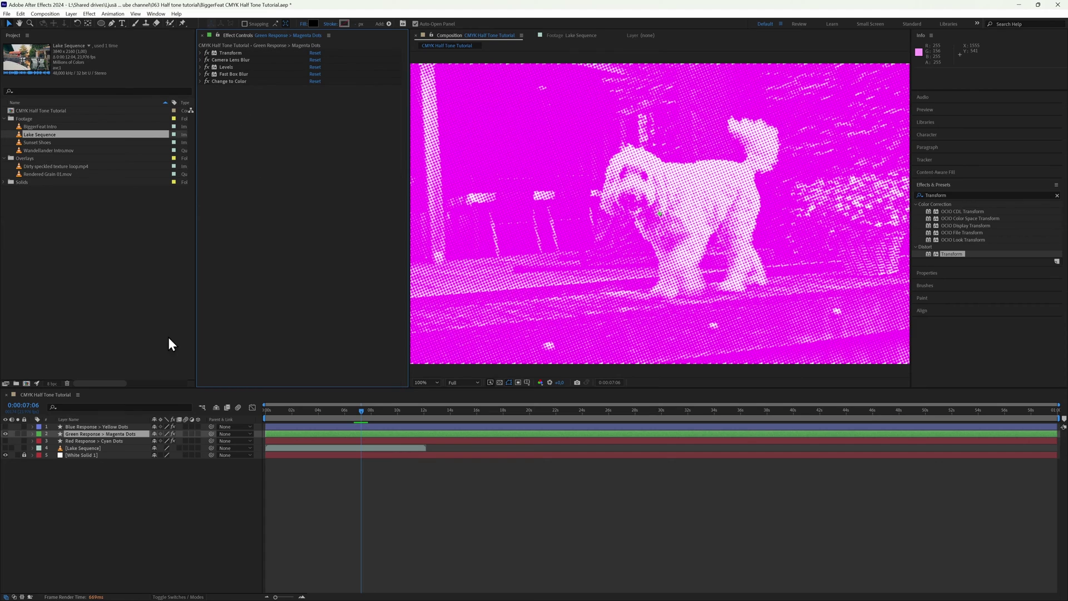
{"action": "left_click", "coordinate": [5, 426]}
Set the Yellow Dots lens blur map to the Blue channel and collapse its effects
{"action": "left_click", "coordinate": [5, 433]}
{"action": "left_click", "coordinate": [95, 427]}
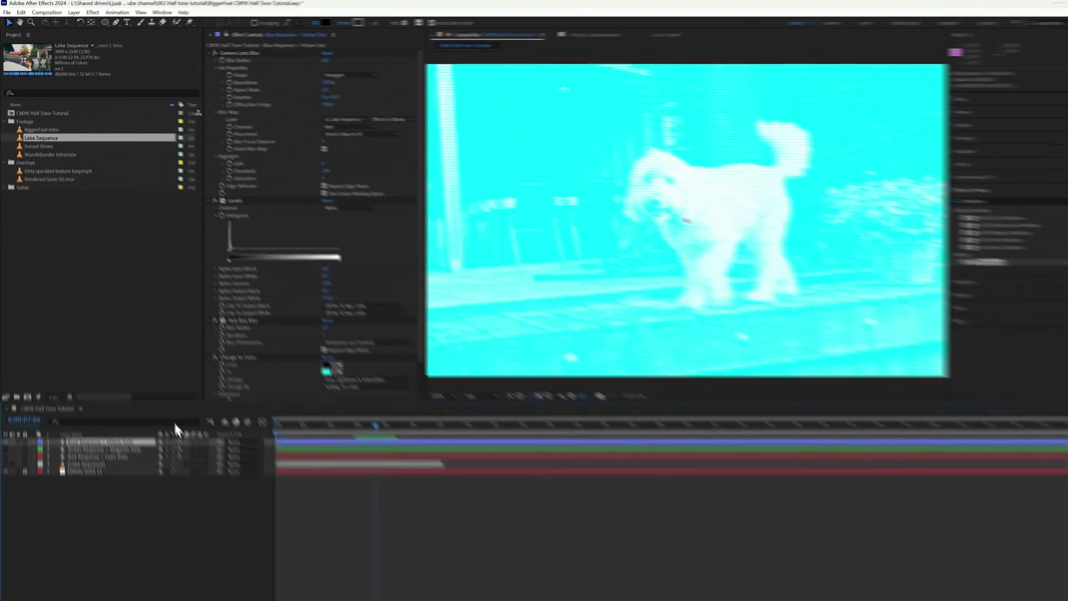
{"action": "left_click", "coordinate": [335, 123]}
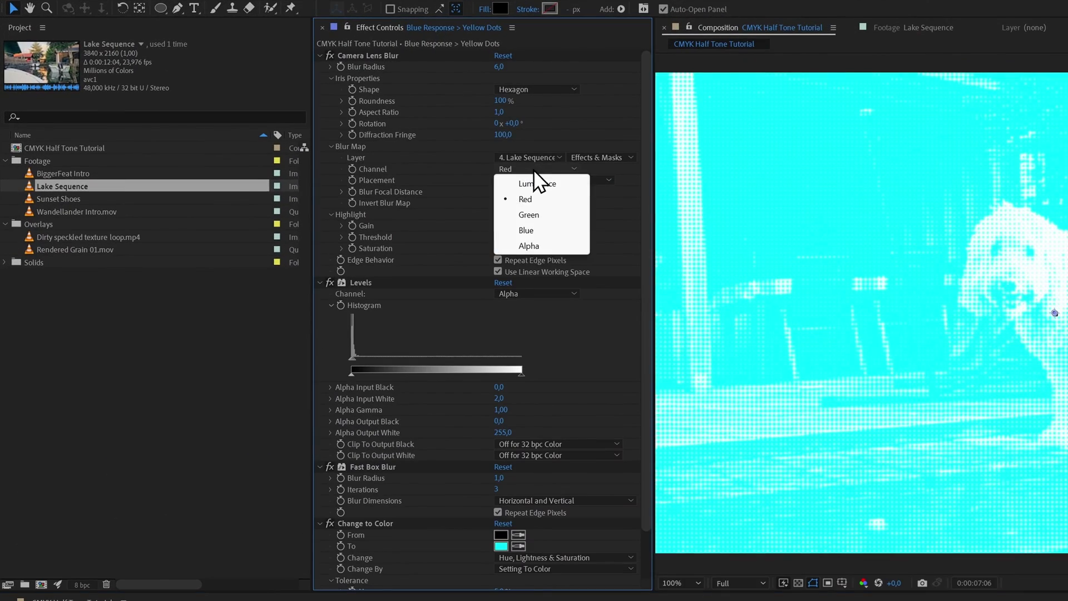
{"action": "left_click", "coordinate": [543, 230]}
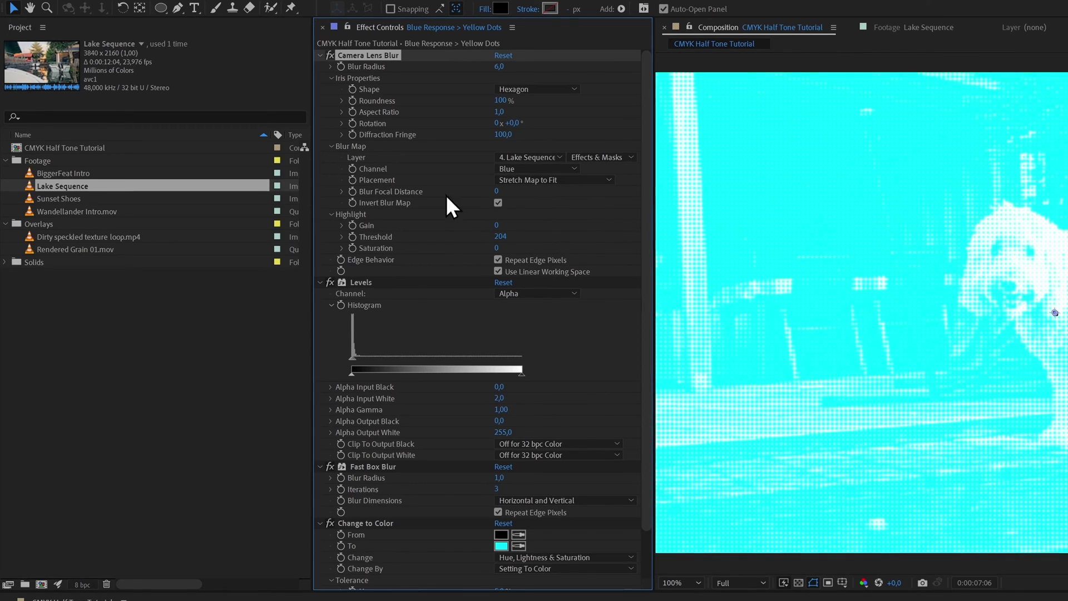
{"action": "left_click", "coordinate": [319, 55]}
{"action": "left_click", "coordinate": [319, 66]}
{"action": "left_click", "coordinate": [319, 78]}
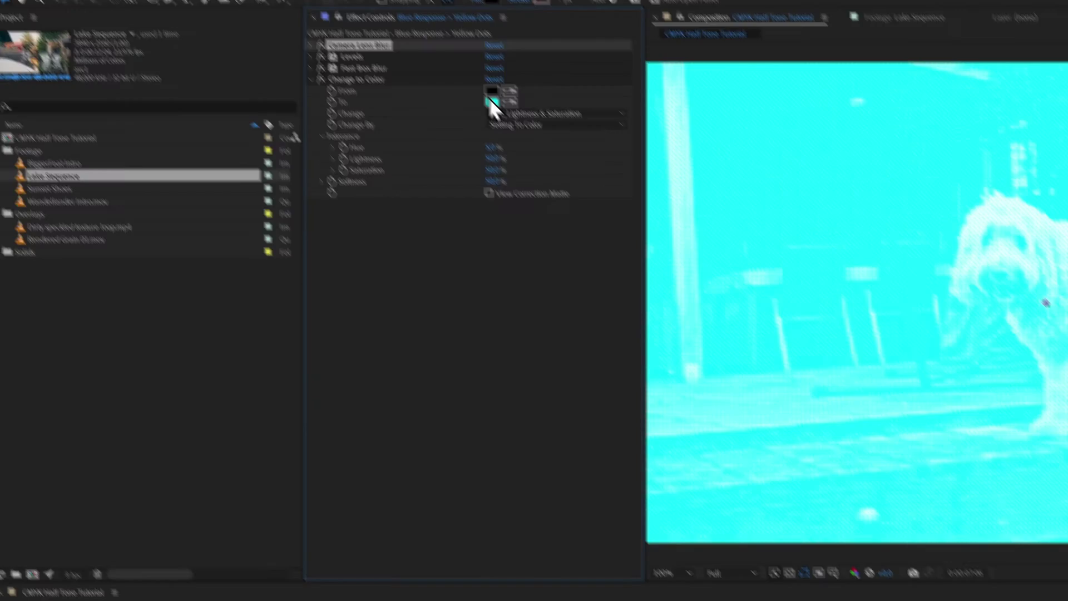
Recolour the Yellow Dots to FFFF00 and bring up its Transform effect
{"action": "left_click", "coordinate": [497, 101]}
{"action": "type", "text": "FFF"}
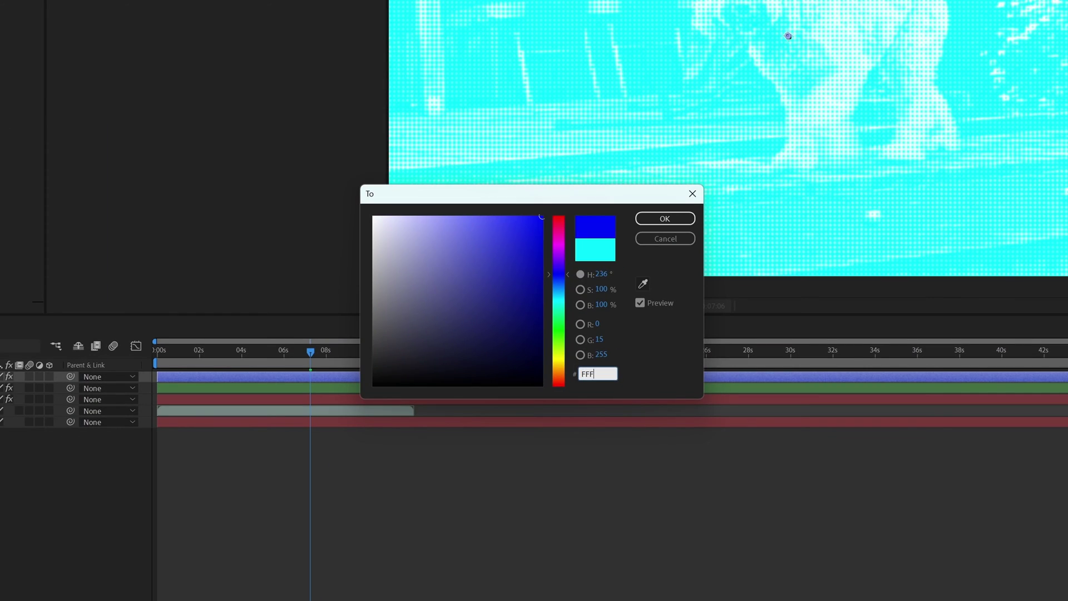
{"action": "type", "text": "F00"}
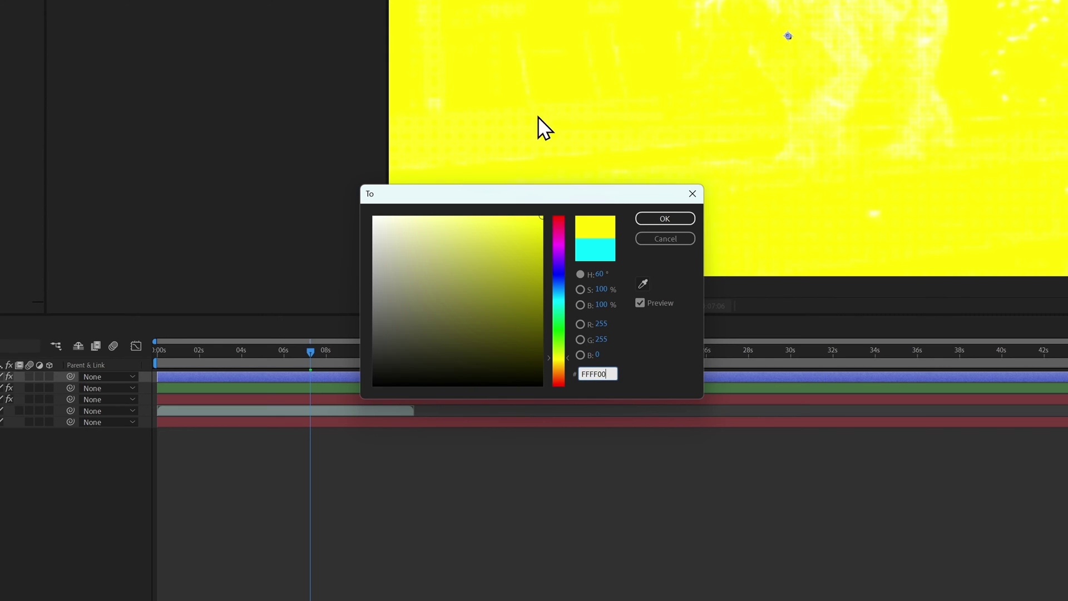
{"action": "left_click", "coordinate": [665, 219]}
{"action": "left_click", "coordinate": [359, 55]}
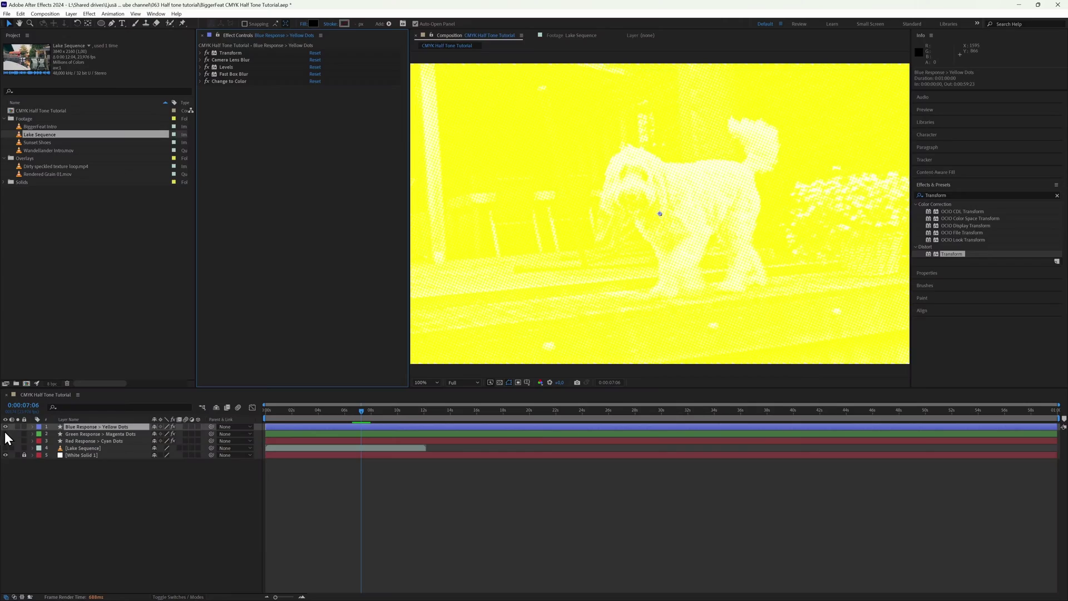
Turn Magenta and Cyan Dots back on and set the Yellow, Magenta and Cyan dot layers to Multiply
{"action": "left_click", "coordinate": [5, 434]}
{"action": "left_click", "coordinate": [6, 440]}
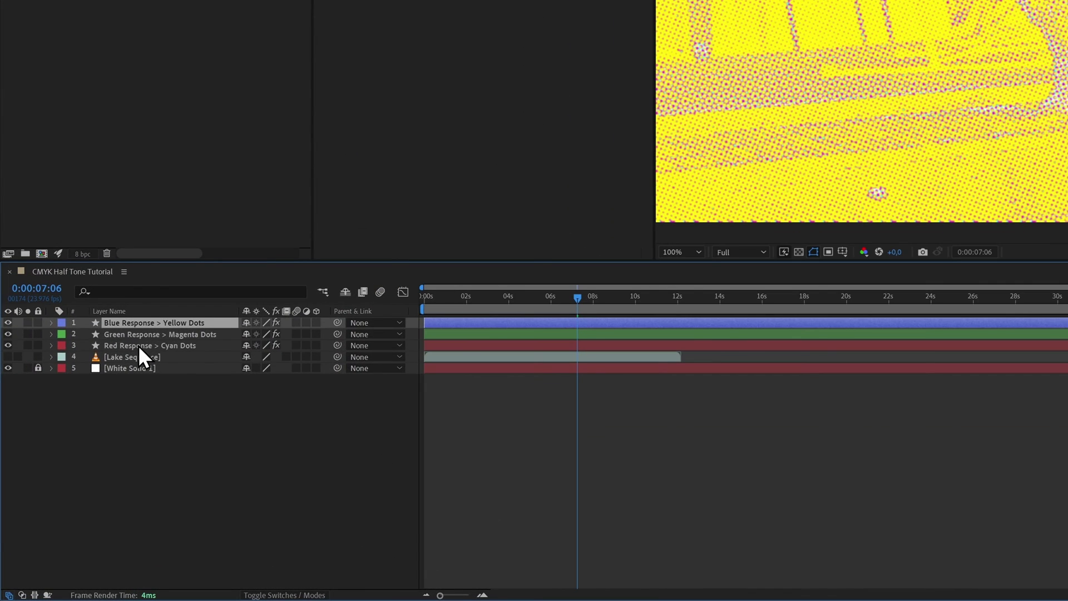
{"action": "left_click", "coordinate": [141, 346], "text": "shift"}
{"action": "left_click", "coordinate": [293, 593]}
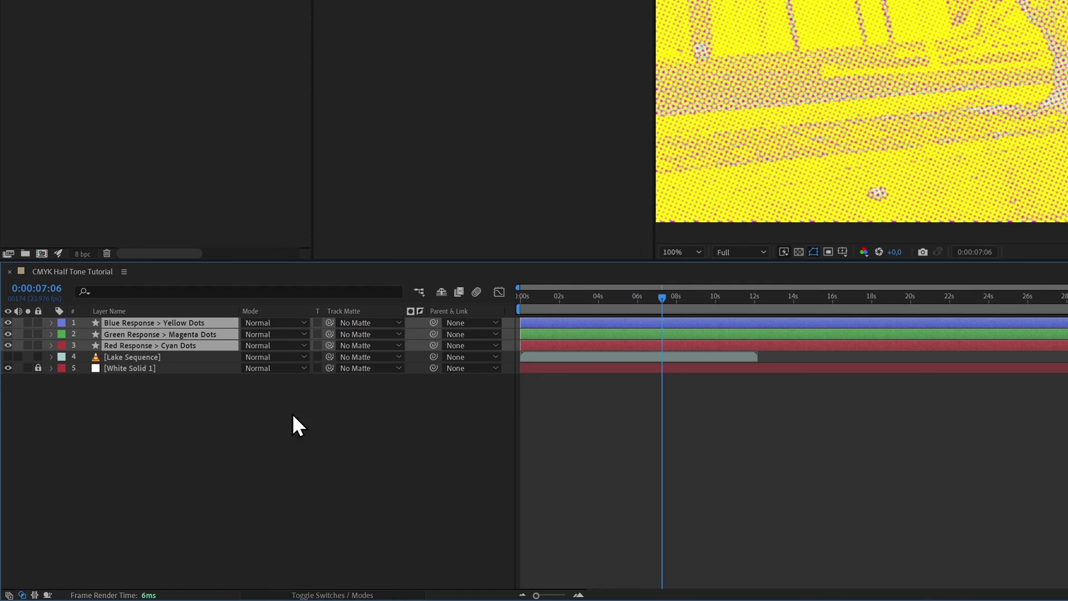
{"action": "left_click", "coordinate": [292, 323]}
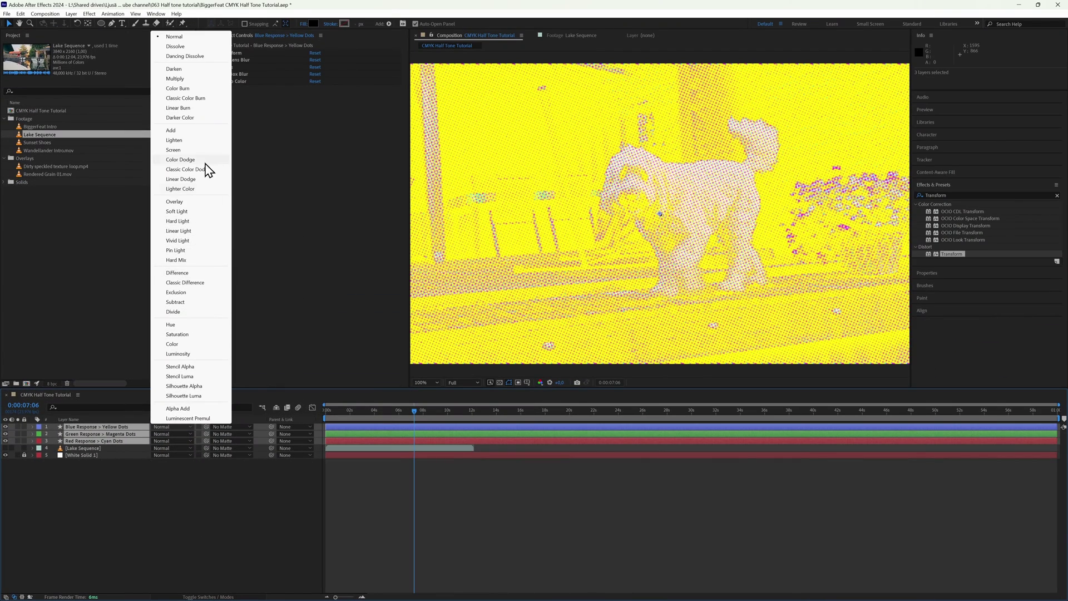
{"action": "left_click", "coordinate": [200, 80]}
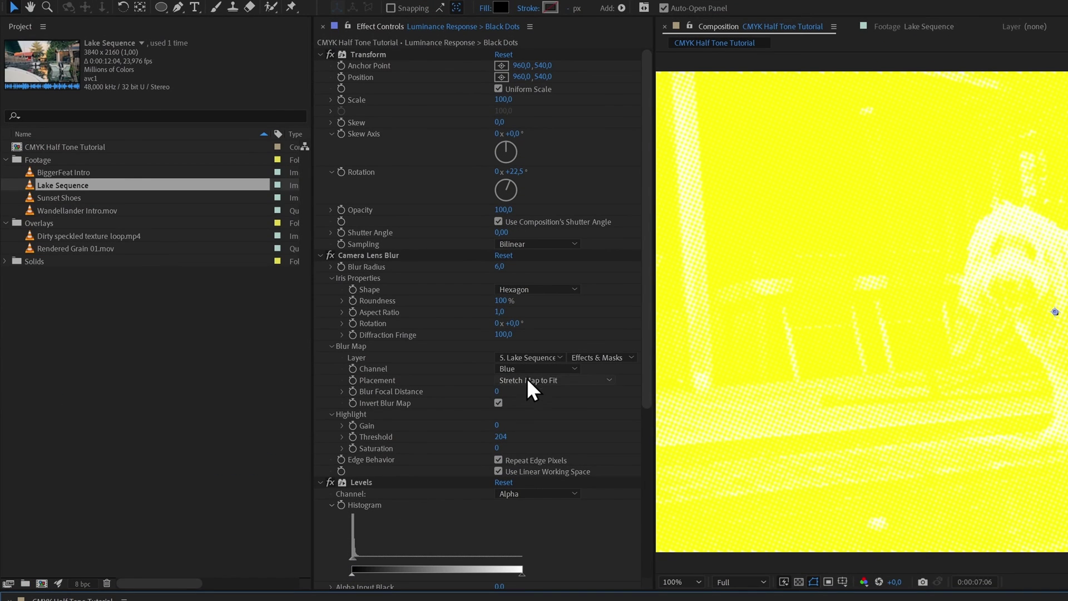
Drive the Black Dots blur map from Luminance and rotate its dots to 45°
{"action": "left_click", "coordinate": [532, 369]}
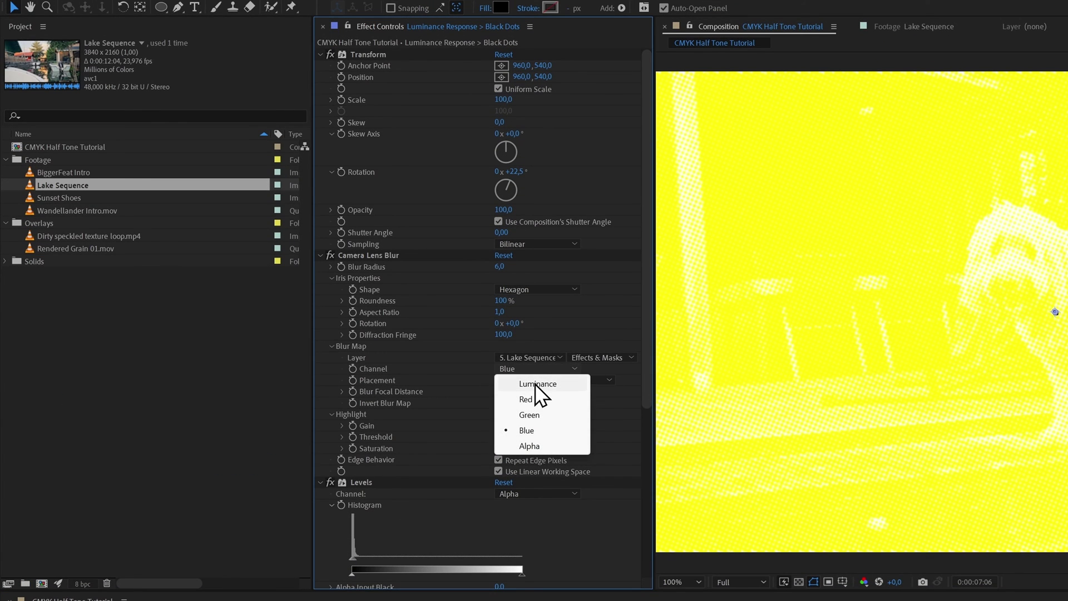
{"action": "left_click", "coordinate": [535, 382]}
{"action": "scroll", "coordinate": [445, 395], "scroll_direction": "down", "scroll_amount": 4}
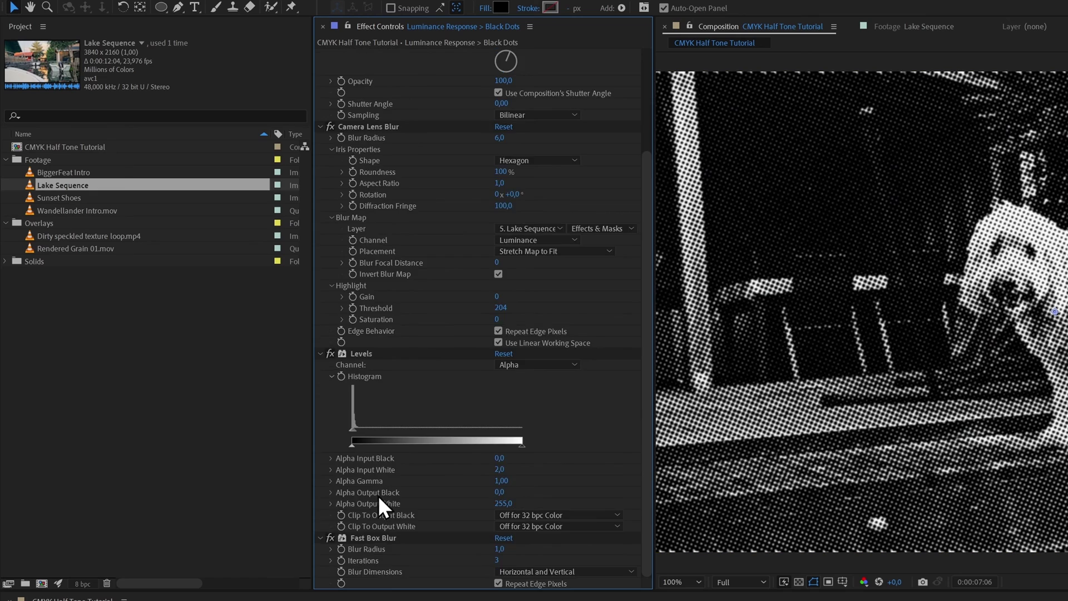
{"action": "scroll", "coordinate": [384, 473], "scroll_direction": "up", "scroll_amount": 4}
{"action": "type", "text": "45"}
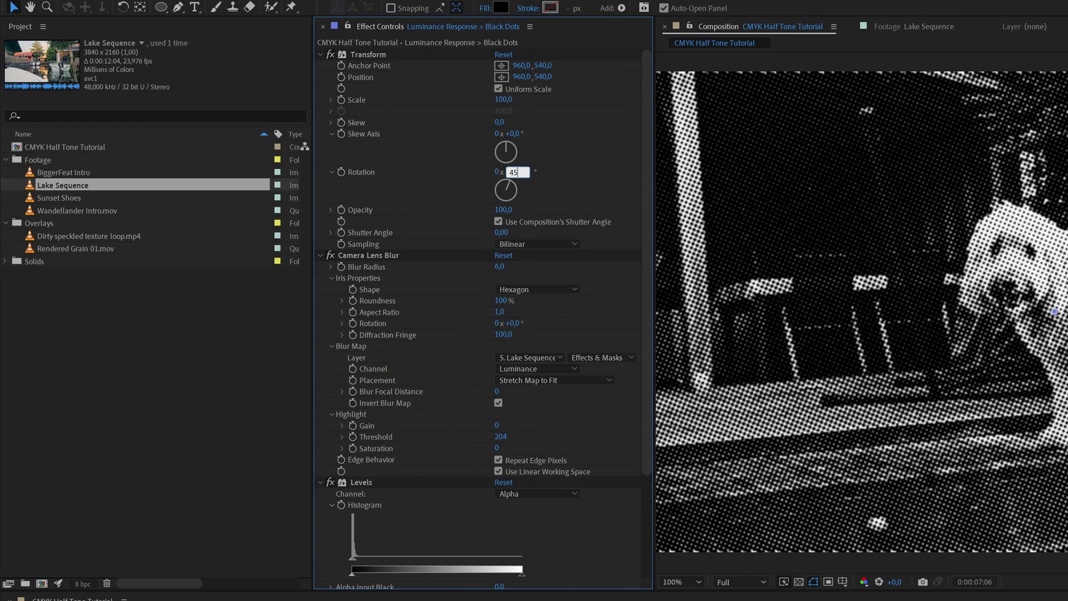
{"action": "key", "text": "Return"}
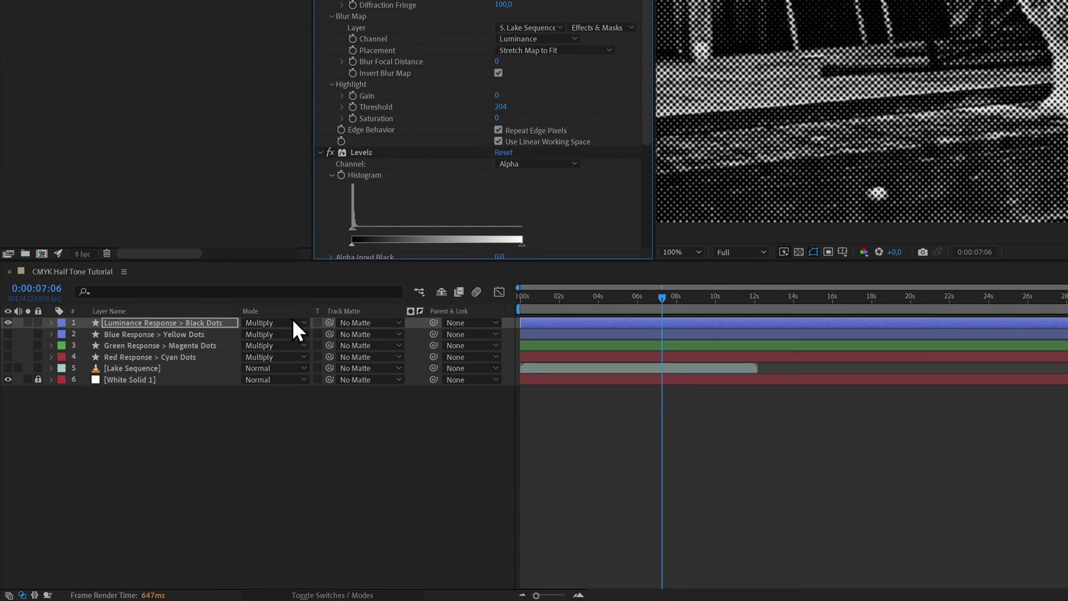
Turn the colour dot layers back on and blend Black Dots in Soft Light
{"action": "left_click_drag", "start_coordinate": [7, 334], "coordinate": [8, 359]}
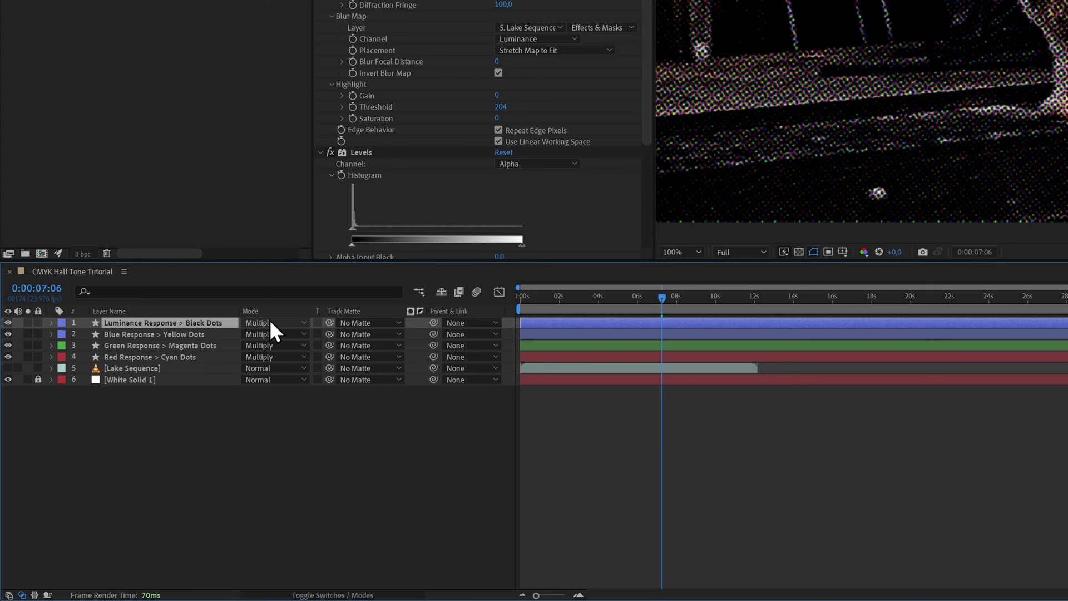
{"action": "left_click", "coordinate": [269, 322]}
{"action": "left_click", "coordinate": [202, 215]}
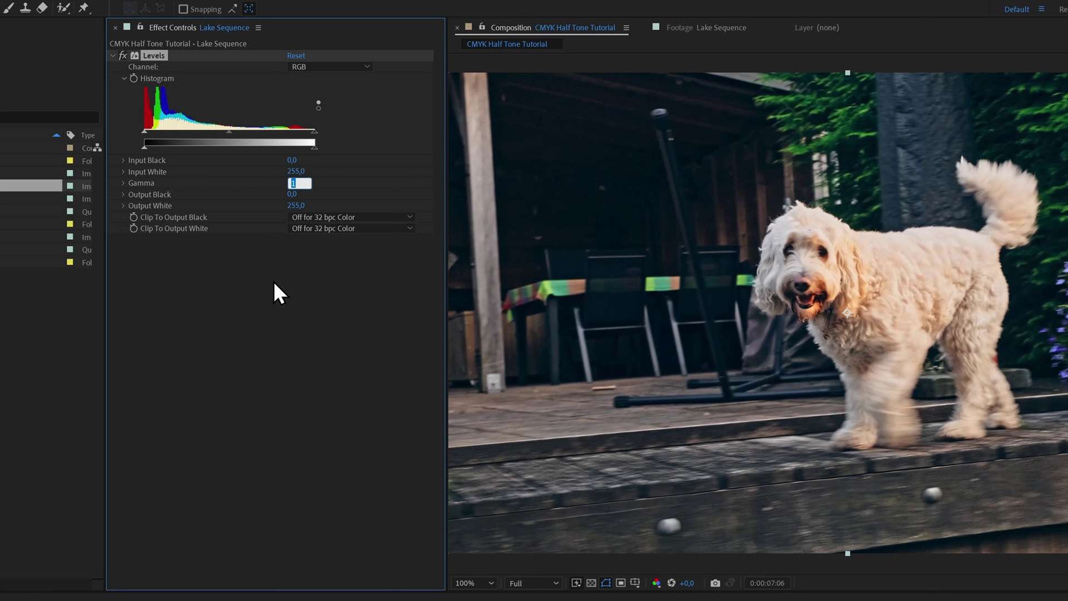
Set the Lake Sequence Levels gamma to 1,20, hide the footage, and toggle Levels to compare
{"action": "type", "text": "1,2"}
{"action": "key", "text": "Return"}
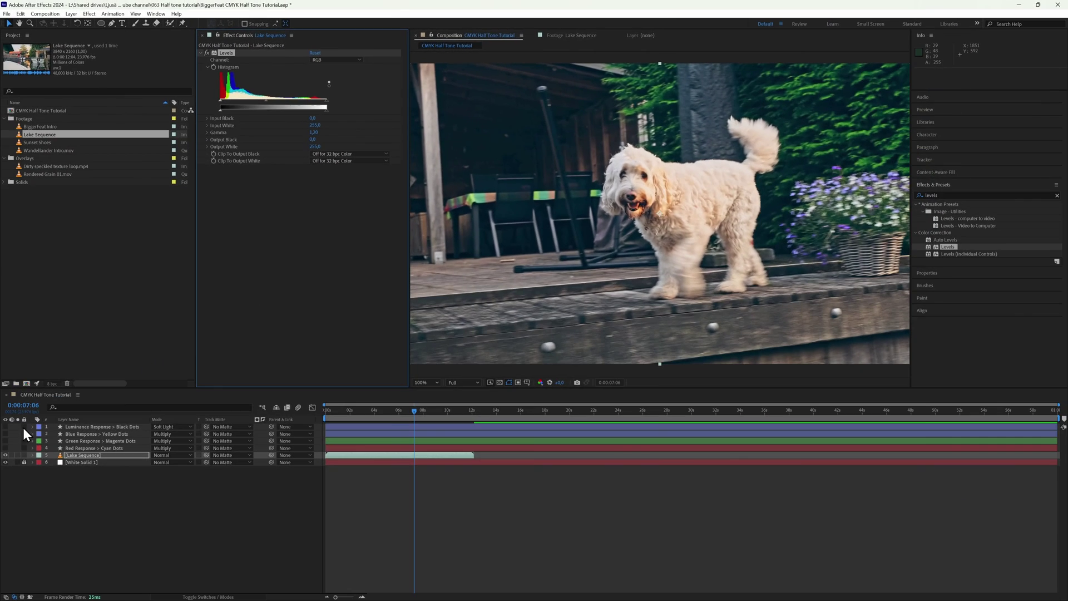
{"action": "left_click", "coordinate": [5, 455]}
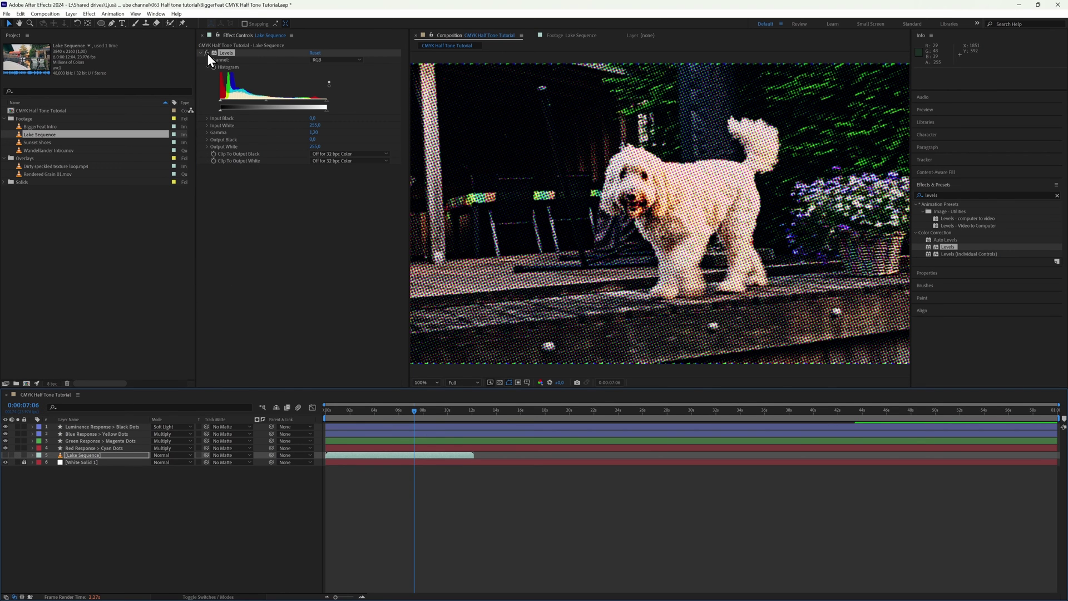
{"action": "left_click", "coordinate": [207, 53]}
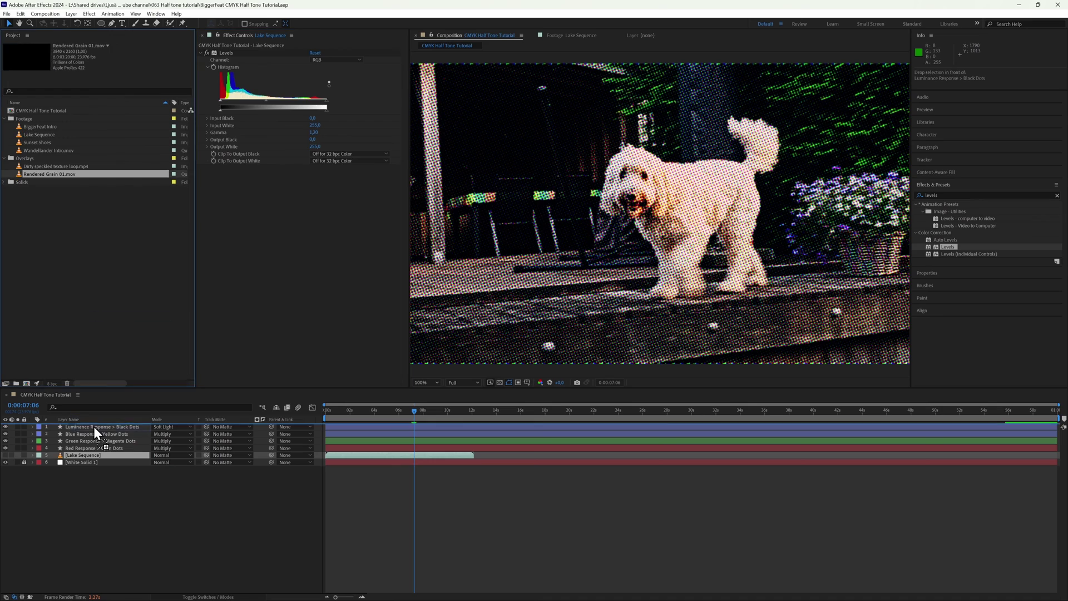
Blend the grain in Overlay and add the speckled texture loop on top in Add mode
{"action": "left_click", "coordinate": [178, 427]}
{"action": "left_click", "coordinate": [192, 206]}
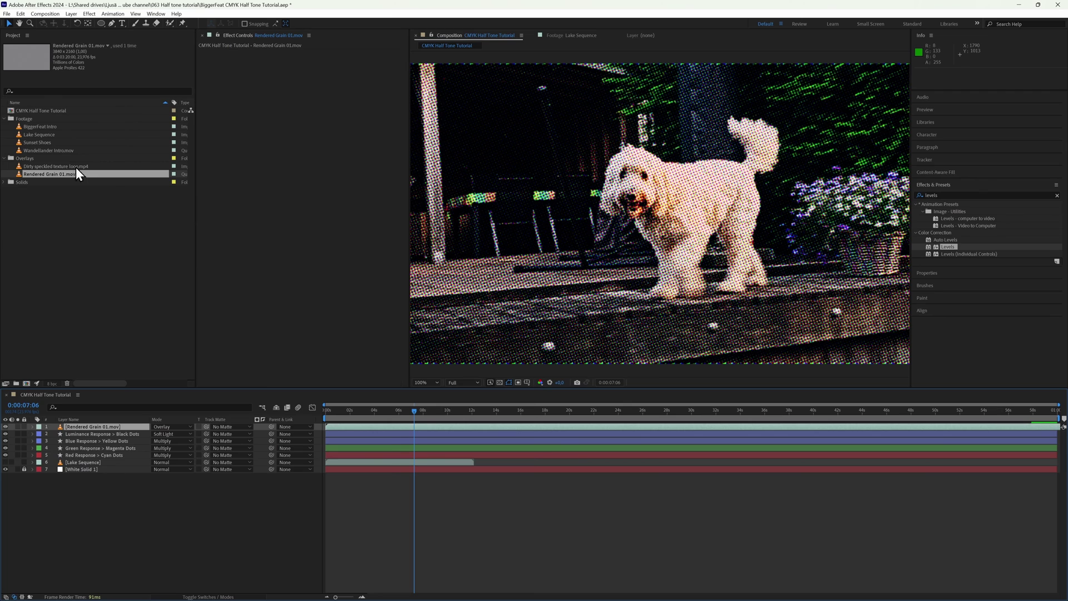
{"action": "left_click_drag", "start_coordinate": [76, 167], "coordinate": [111, 425]}
{"action": "left_click", "coordinate": [172, 427]}
{"action": "left_click", "coordinate": [201, 165]}
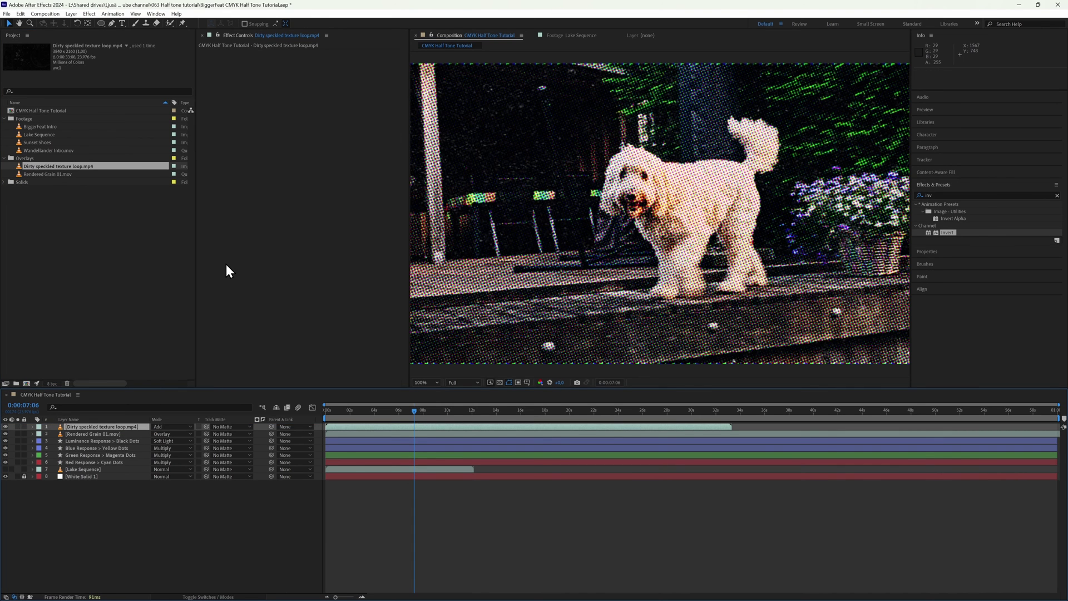
{"action": "key", "text": "s"}
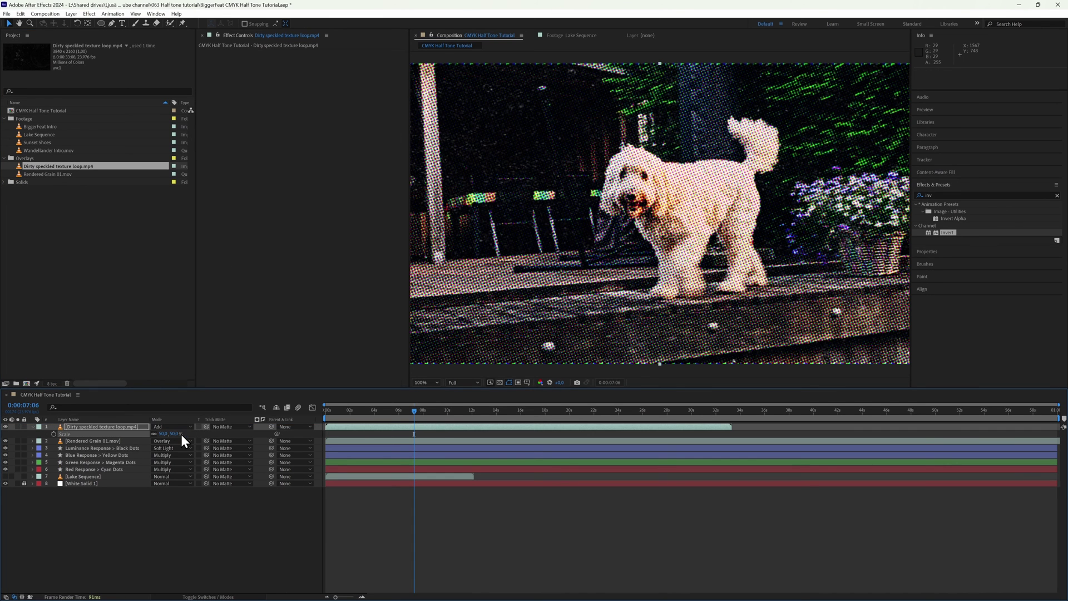
Add a new adjustment layer with Posterize Time set to 8 fps
{"action": "right_click", "coordinate": [359, 435]}
{"action": "mouse_move", "coordinate": [432, 443]}
{"action": "left_click", "coordinate": [492, 511]}
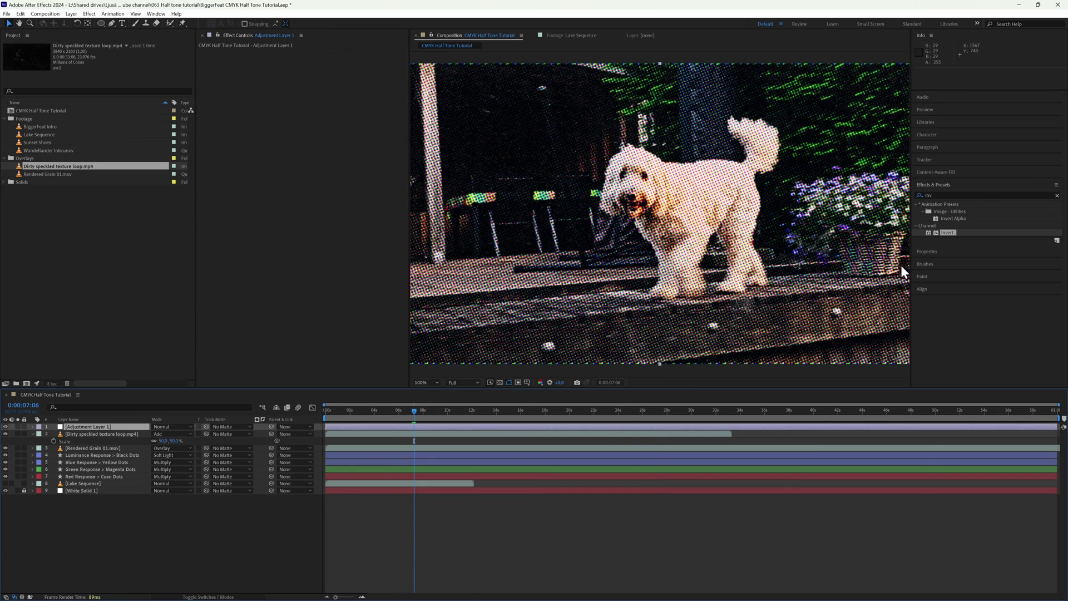
{"action": "left_click", "coordinate": [941, 195]}
{"action": "type", "text": "poster"}
{"action": "double_click", "coordinate": [953, 230]}
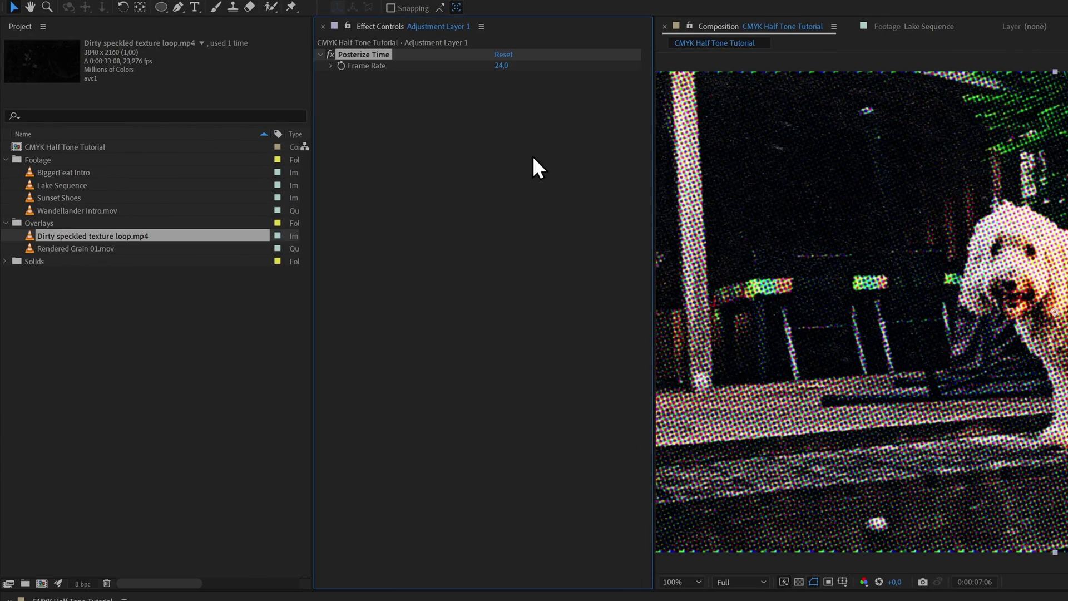
{"action": "left_click", "coordinate": [501, 65]}
{"action": "type", "text": "8"}
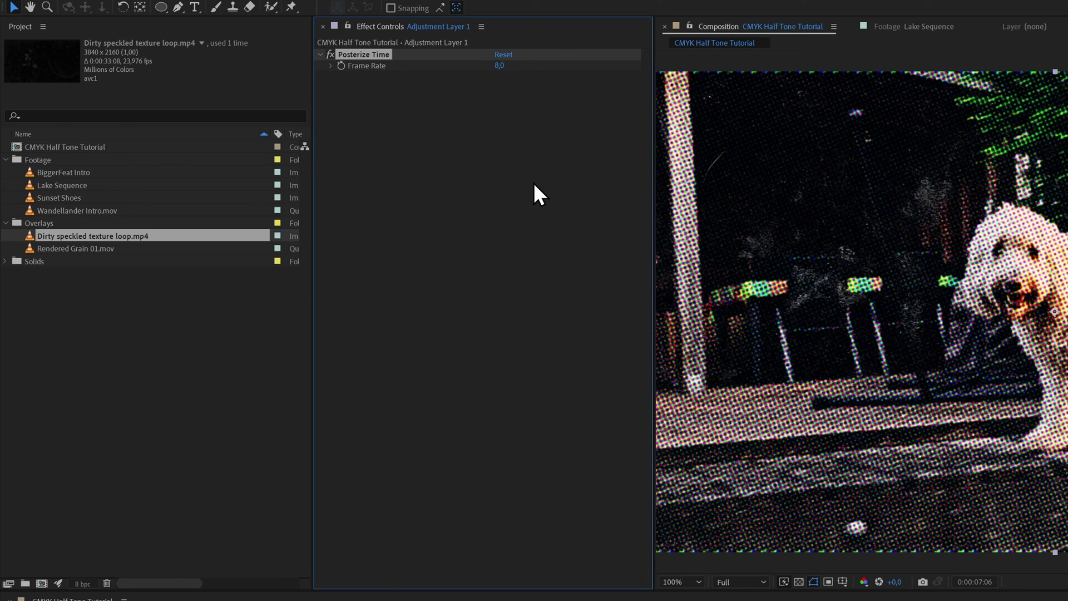
Reveal the four dot layers' positions and write a wiggle(24,1) expression on Black Dots
{"action": "left_click", "coordinate": [534, 185]}
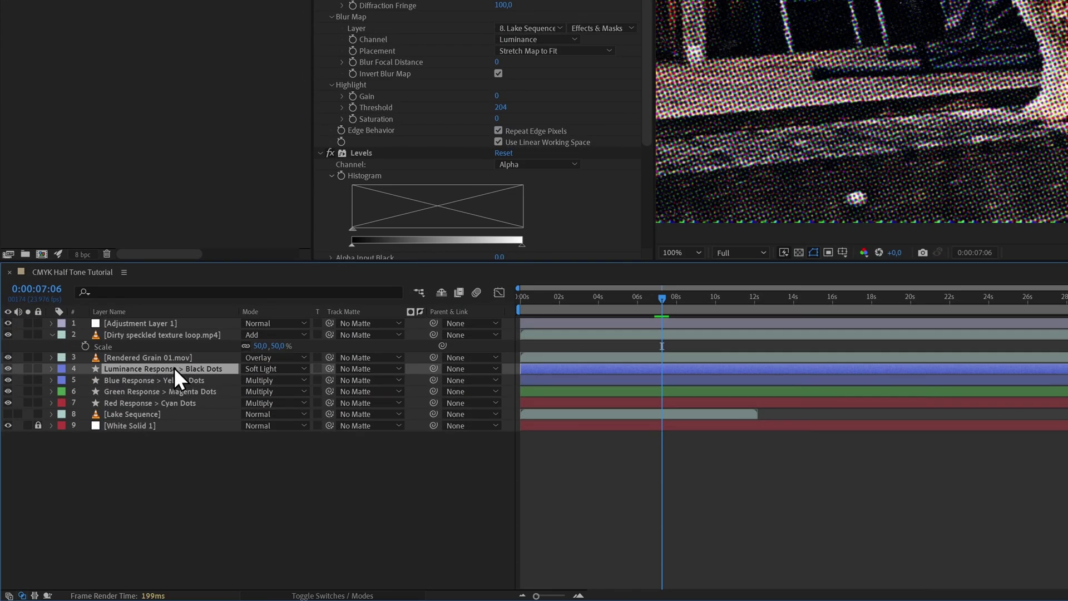
{"action": "left_click", "coordinate": [164, 402], "text": "shift"}
{"action": "key", "text": "p"}
{"action": "left_click", "coordinate": [167, 380]}
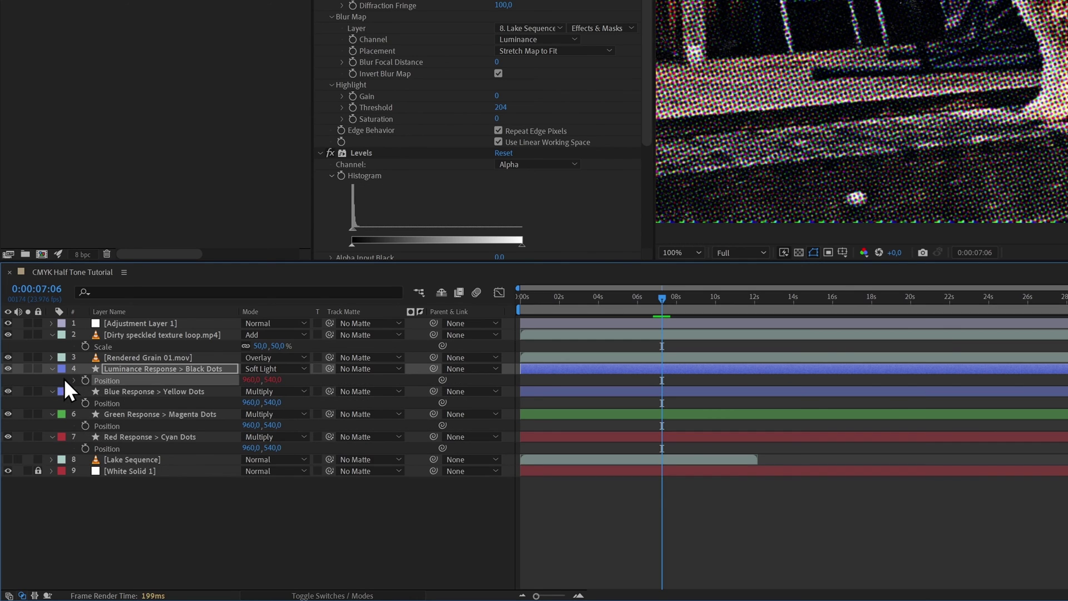
{"action": "key", "text": "alt+shift+equal"}
{"action": "type", "text": "wiggle(24"}
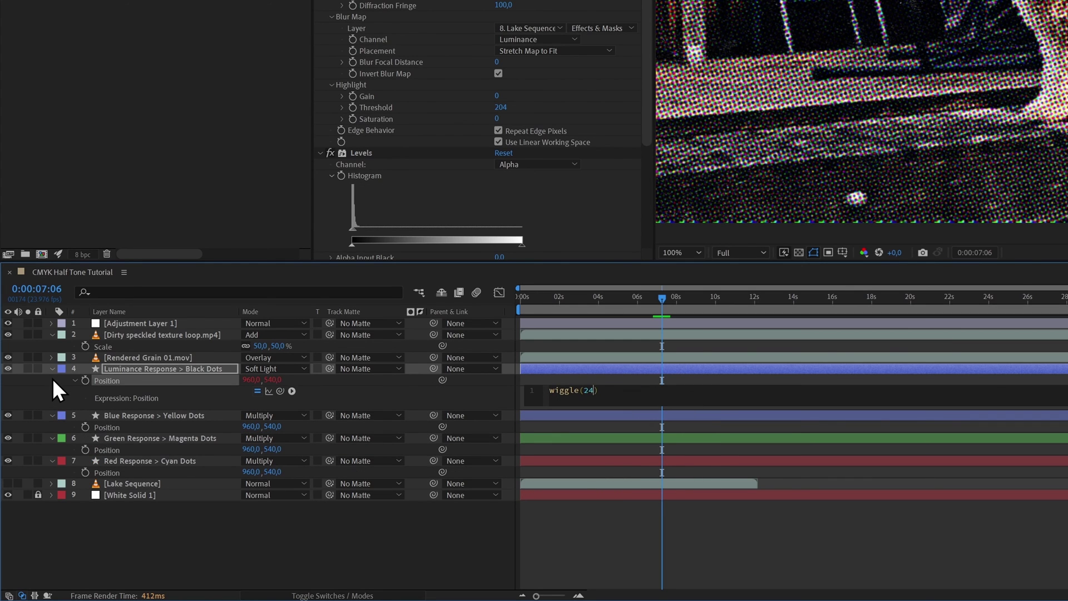
Paste the wiggle expression onto the Yellow, Magenta and Cyan Dots positions, then collapse the layers
{"action": "left_click", "coordinate": [67, 427]}
{"action": "key", "text": "alt+shift+equal"}
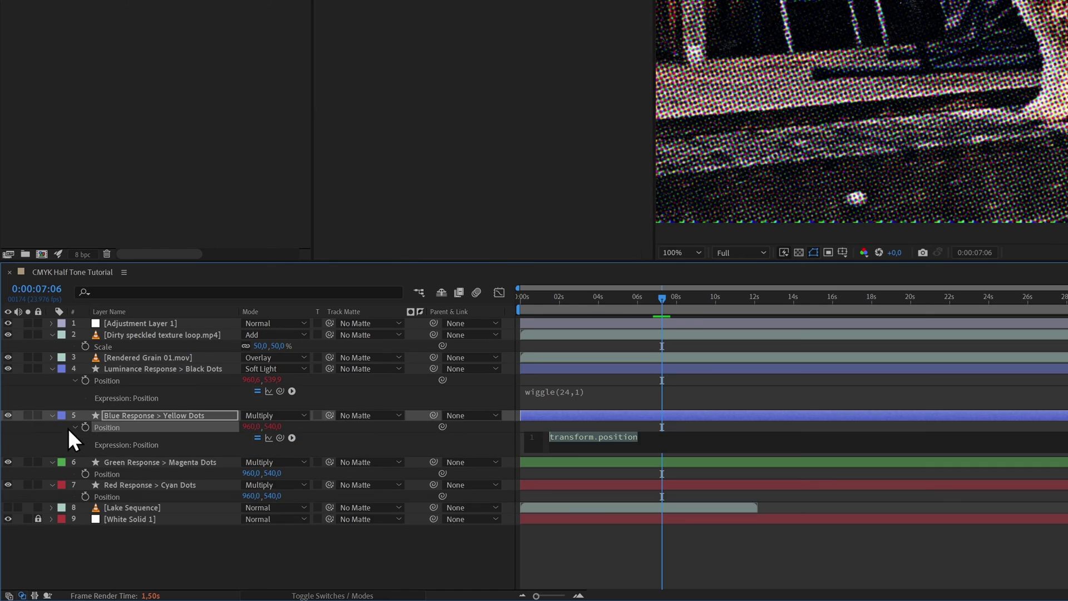
{"action": "type", "text": "wiggle(24,1)"}
{"action": "left_click", "coordinate": [85, 473]}
{"action": "key", "text": "alt+shift+equal"}
{"action": "type", "text": "wiggle(24,1)"}
{"action": "left_click", "coordinate": [82, 518]}
{"action": "key", "text": "alt+shift+equal"}
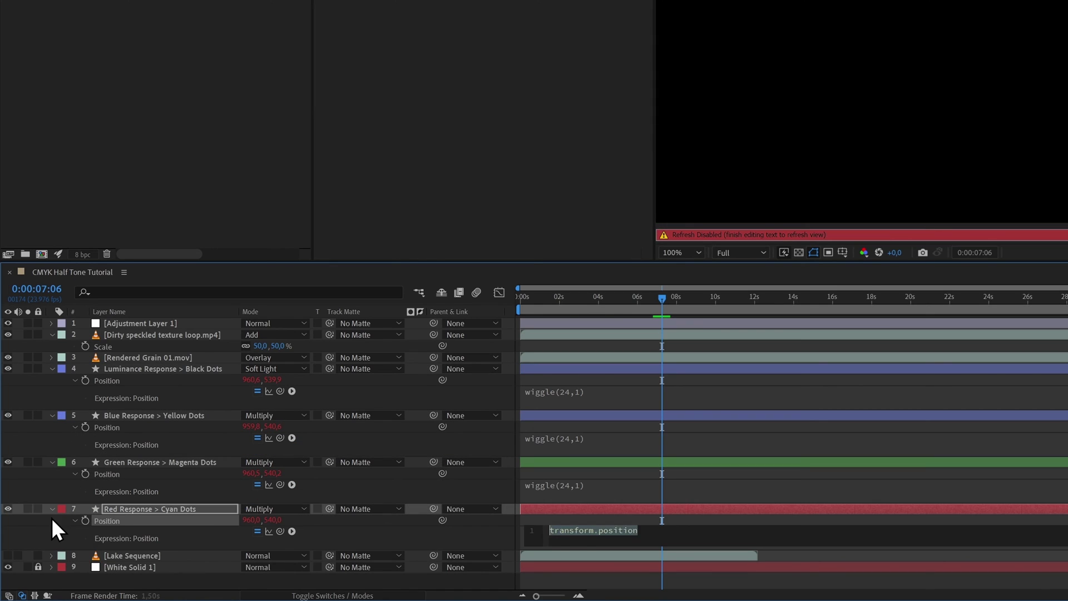
{"action": "type", "text": "wiggle(24,1)"}
{"action": "left_click", "coordinate": [39, 518]}
{"action": "key", "text": "u"}
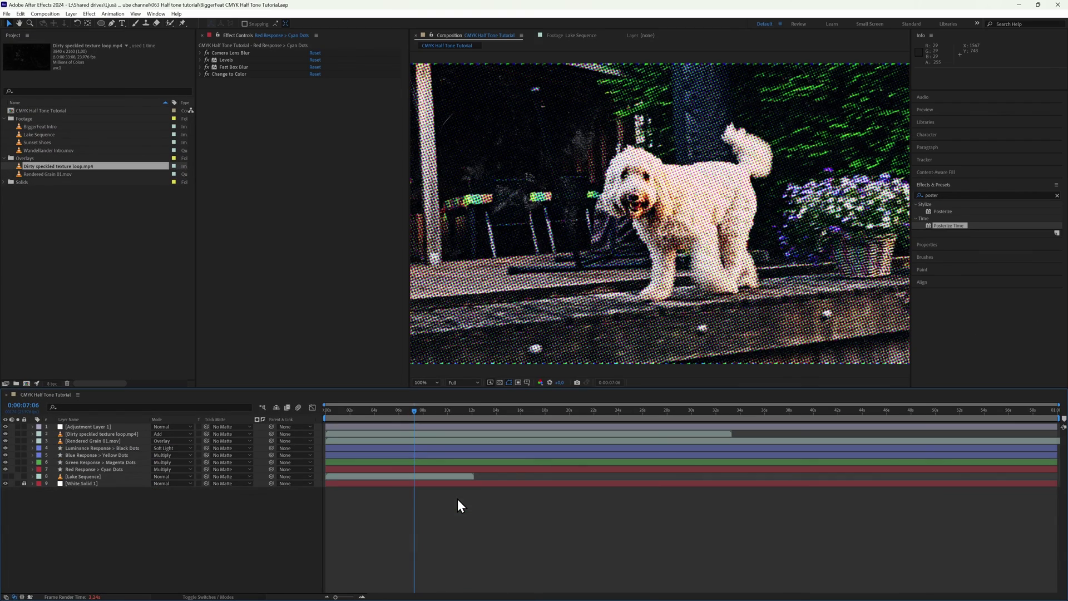